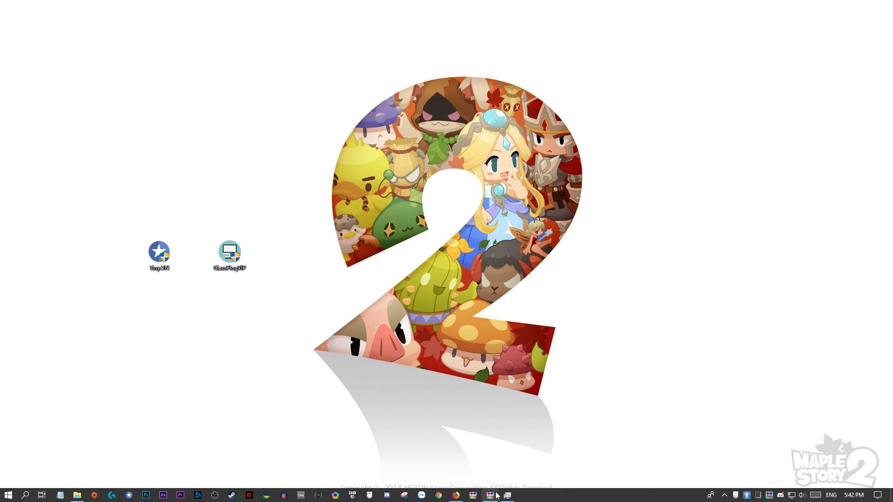
Step: Bring up the VPN Gate window, close its public relay server list, and reposition the SoftEther VPN Client Manager
mouse_move(495, 498)
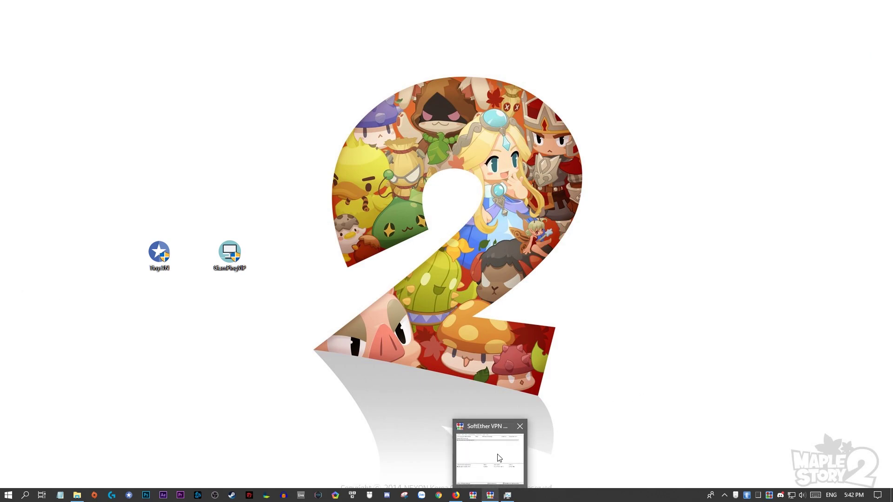
drag(892, 186, 416, 69)
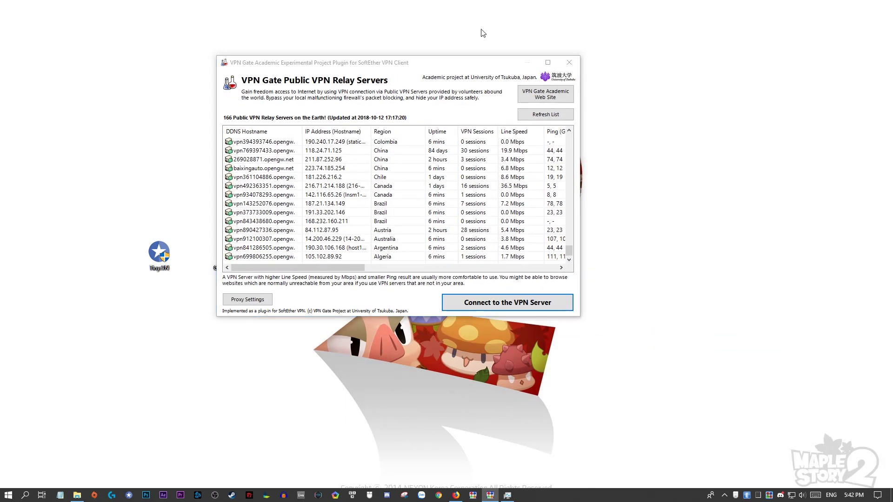
click(569, 62)
drag(0, 112, 431, 62)
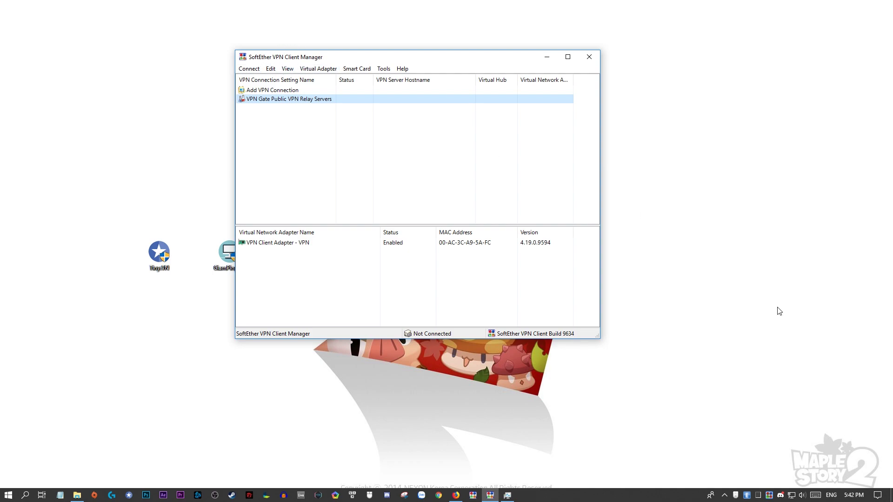
drag(433, 57, 429, 68)
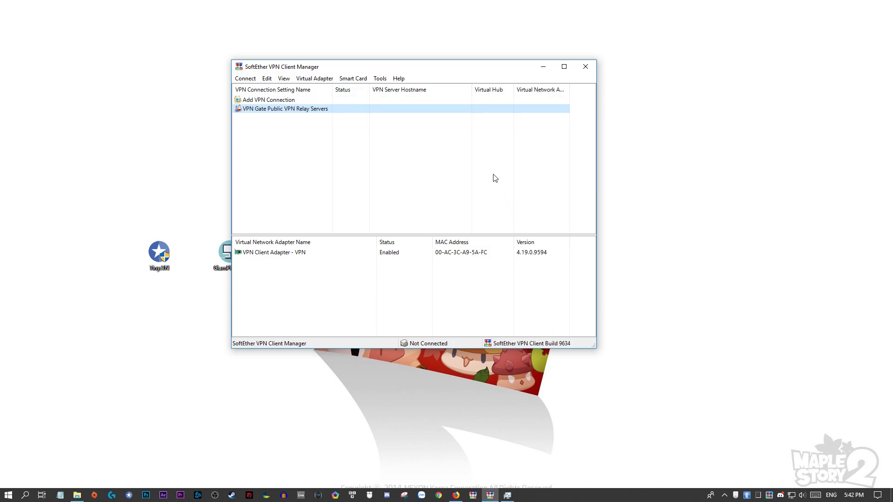
Step: Open the VPN Gate public relay server list and connect to the United States server 73.218.200.98
click(310, 99)
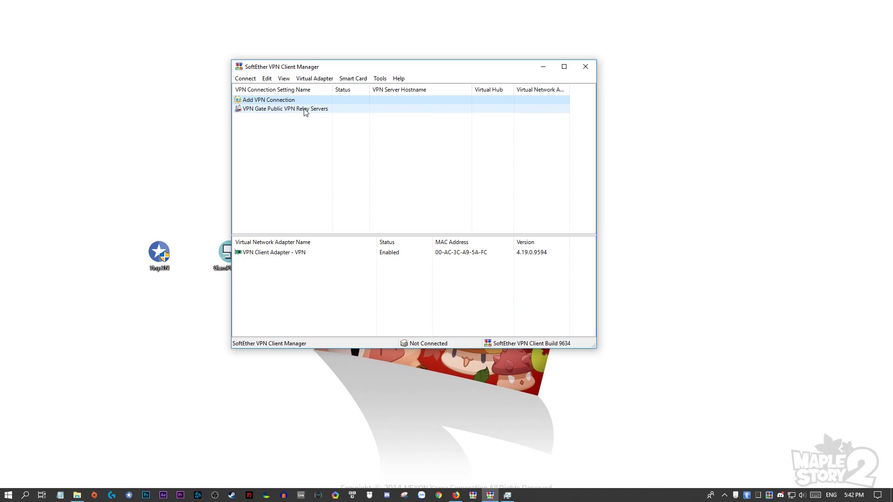
double_click(305, 110)
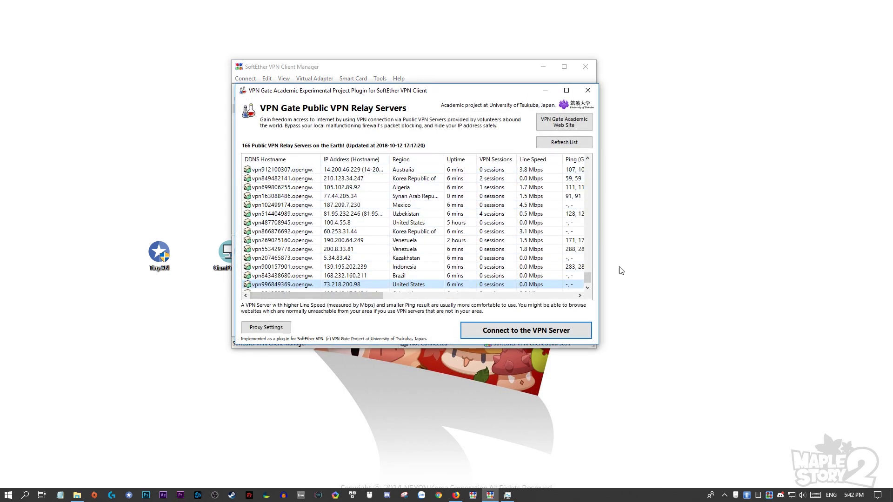
scroll(561, 267, up, 2)
drag(587, 274, 587, 282)
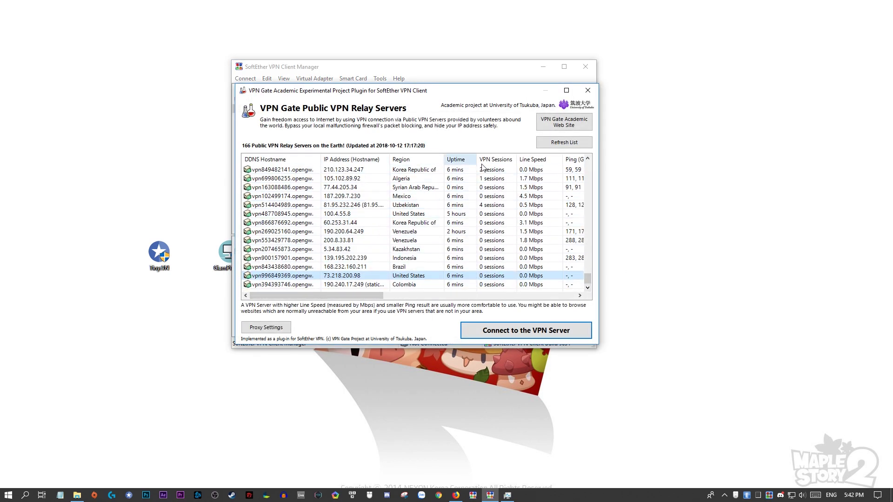
double_click(355, 277)
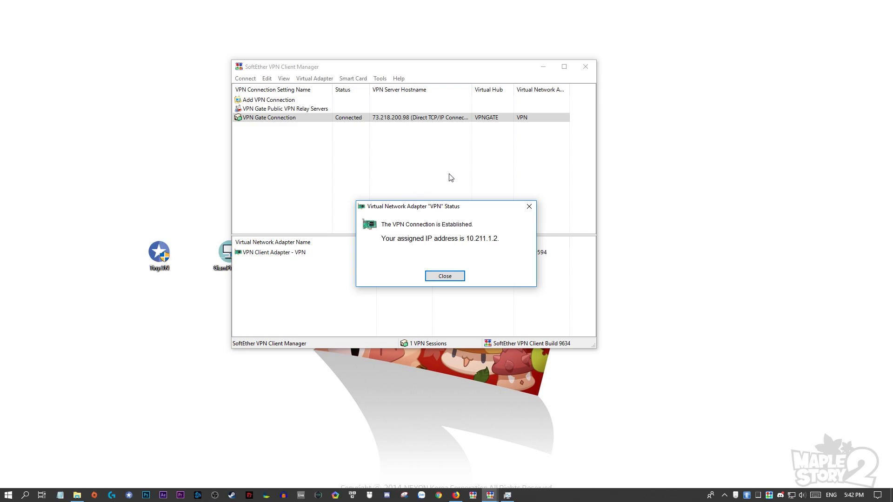
Step: Switch to the Nexon Launcher, dismiss the What's New window, and launch MapleStory 2
click(267, 495)
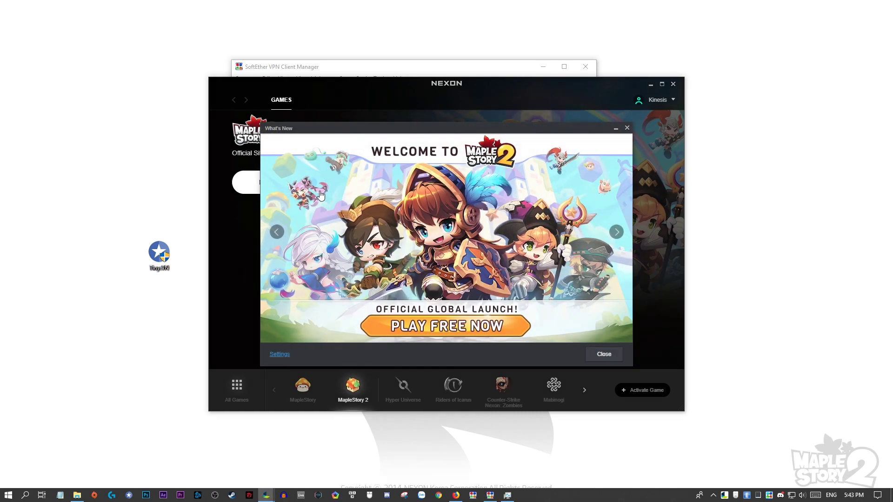
click(627, 128)
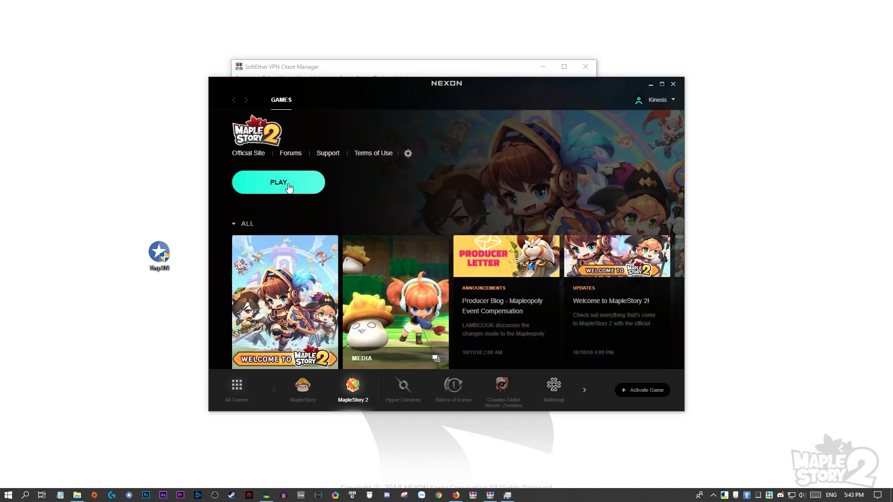
click(288, 187)
drag(374, 68, 583, 91)
drag(395, 87, 555, 78)
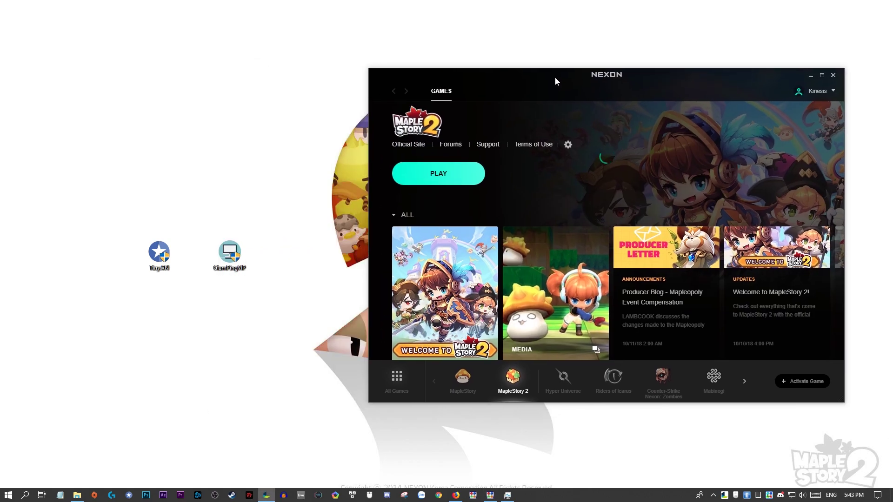
mouse_move(117, 207)
mouse_down()
mouse_move(251, 308)
mouse_move(279, 316)
mouse_move(111, 207)
mouse_move(276, 332)
mouse_up()
drag(275, 191, 135, 342)
mouse_move(130, 201)
mouse_down()
mouse_move(300, 336)
mouse_move(273, 318)
mouse_up()
drag(281, 221, 140, 337)
Step: Move the launcher window aside and minimise the SoftEther VPN Client Manager
drag(552, 78, 324, 59)
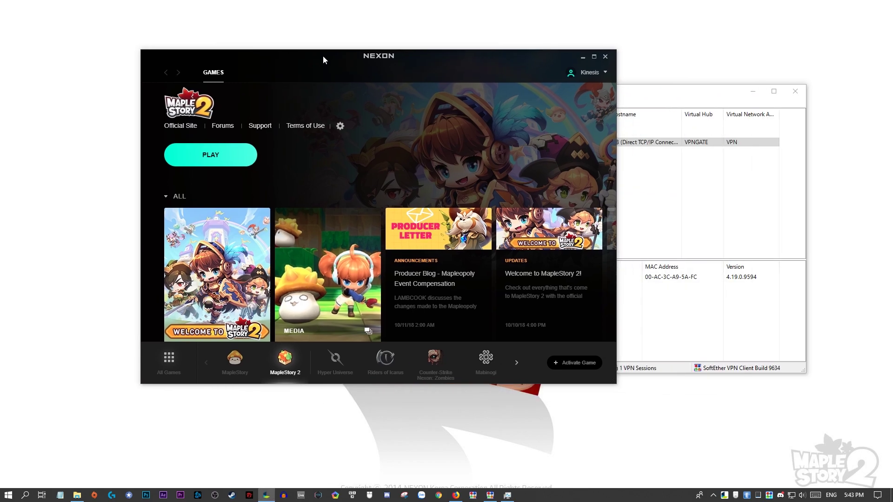
click(741, 93)
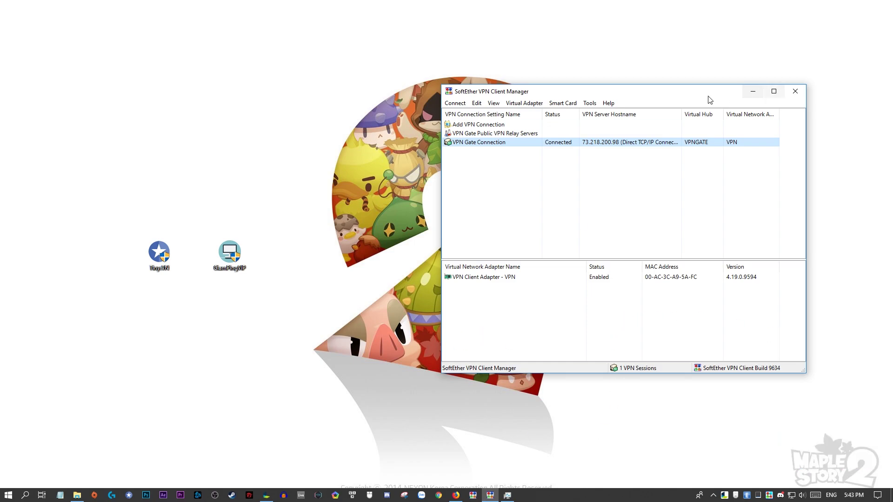
click(753, 92)
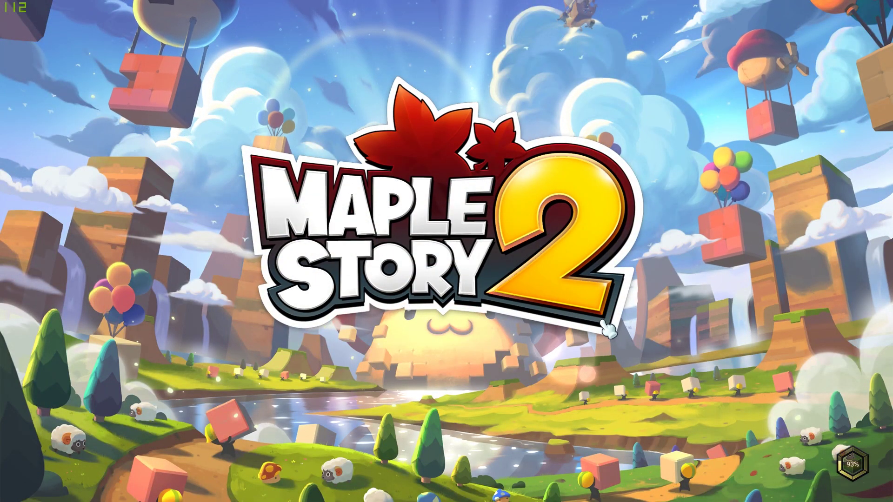
Step: Switch from MapleStory 2's region list to the SoftEther VPN Client Manager, disconnect the VPN Gate Connection, and return to the game
drag(0, 141, 416, 73)
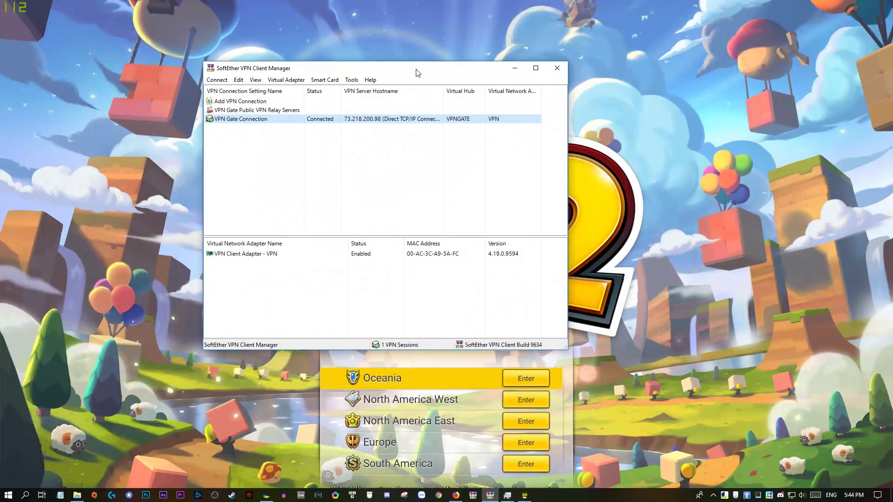
click(680, 402)
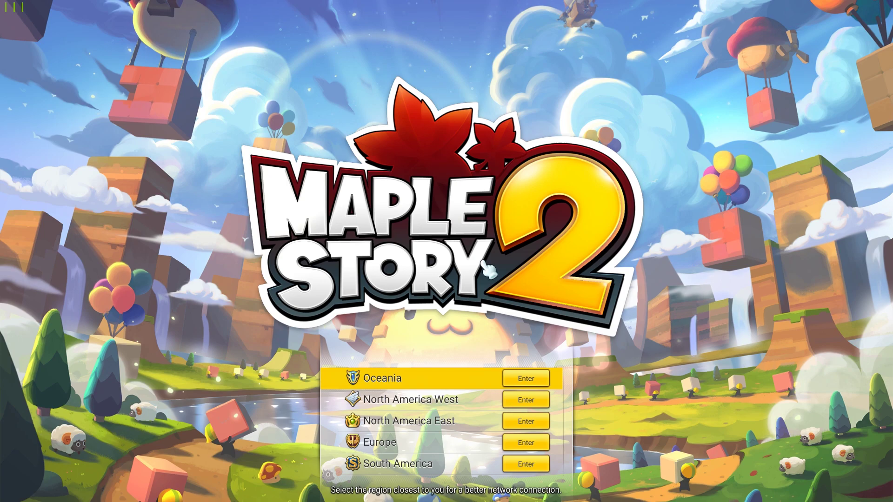
key(alt+Tab)
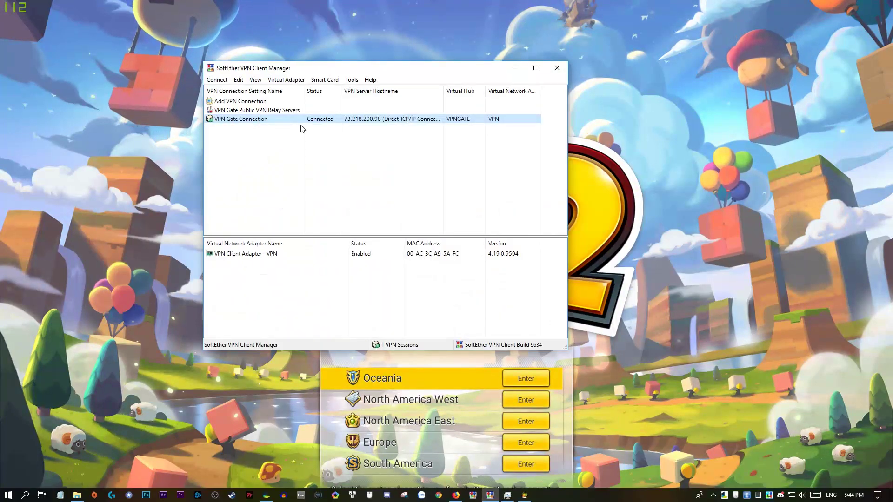
right_click(285, 120)
click(330, 149)
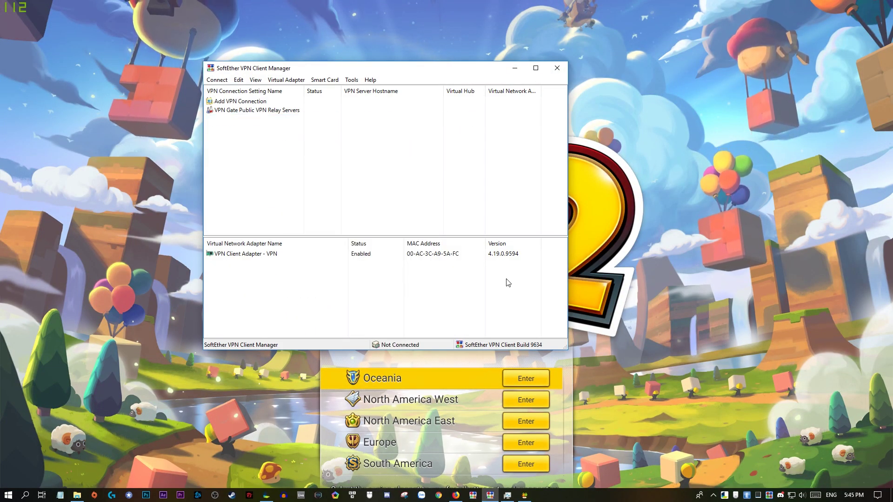
click(549, 68)
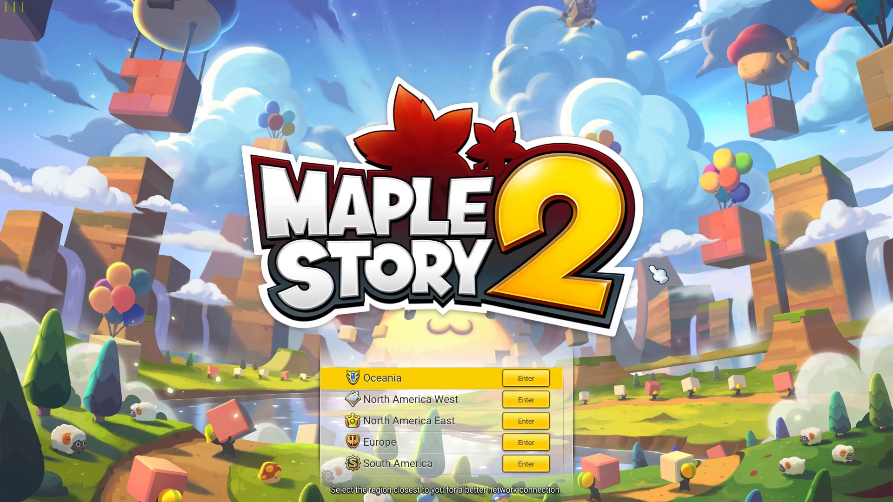
Step: Enter the Oceania region and start the game with the level 14 Assassin
click(544, 379)
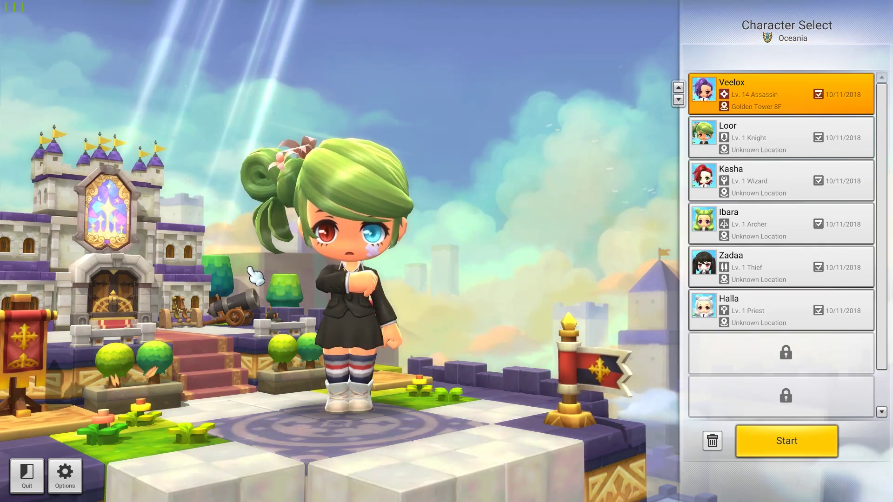
double_click(707, 91)
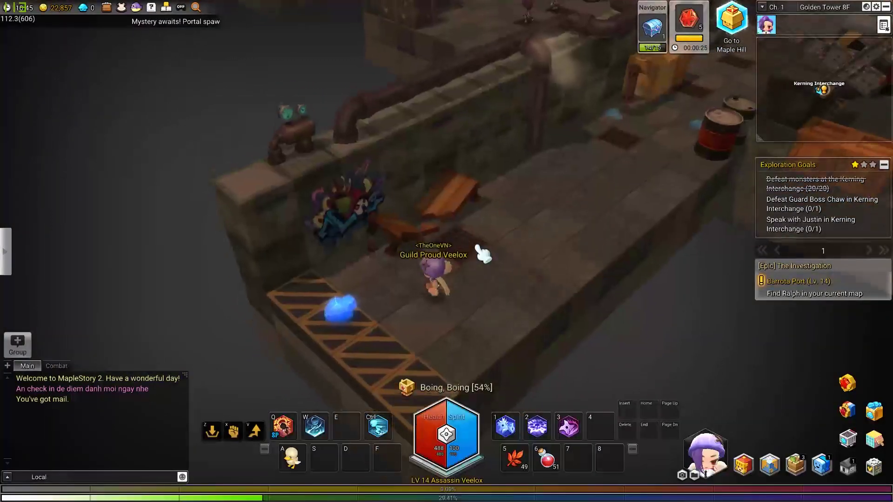
Step: Jump and move the Assassin around the starting platform in Kerning Interchange to test the game's responsiveness
key(v)
key(v)
key(v)
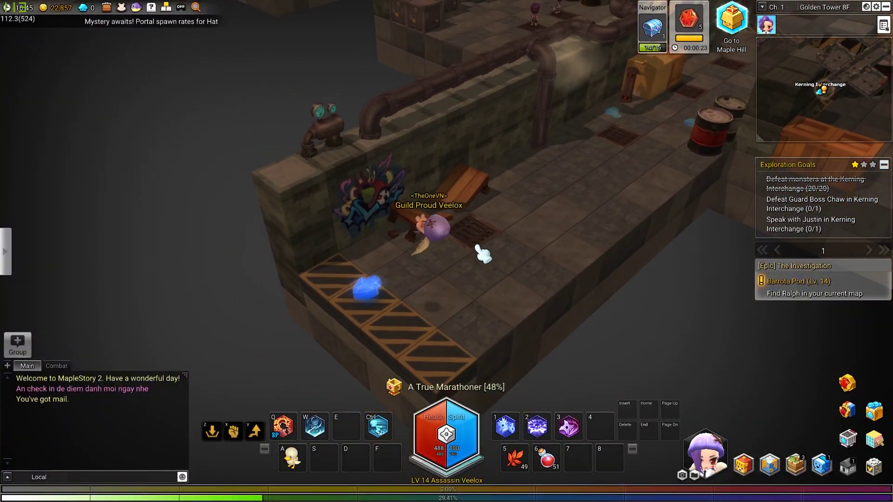
key(Right)
key(v)
key(v)
key(Left)
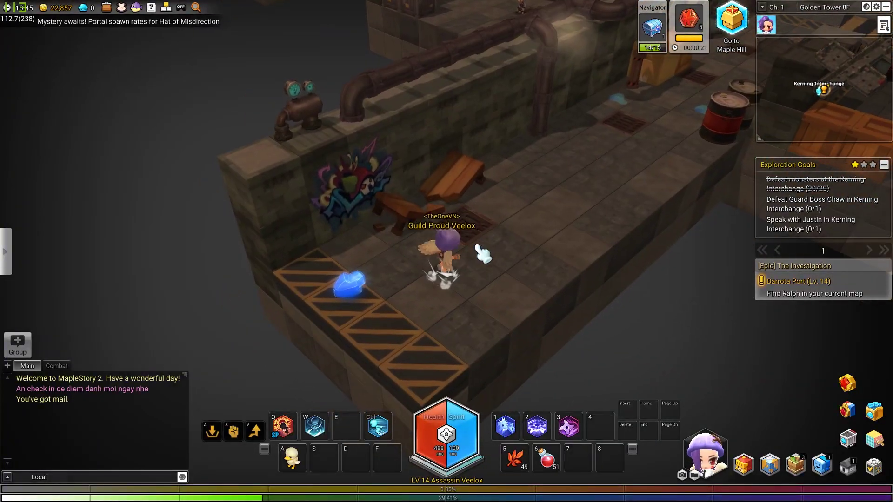
key(v)
key(Left)
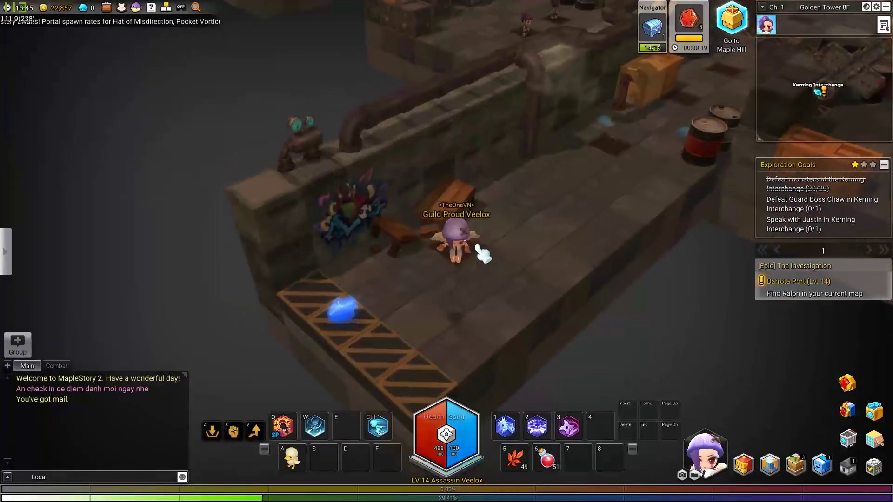
Step: Dash the Assassin along the alley to the walled area with the Masked Swordsmen
key(Up+Right)
key(ctrl)
key(ctrl)
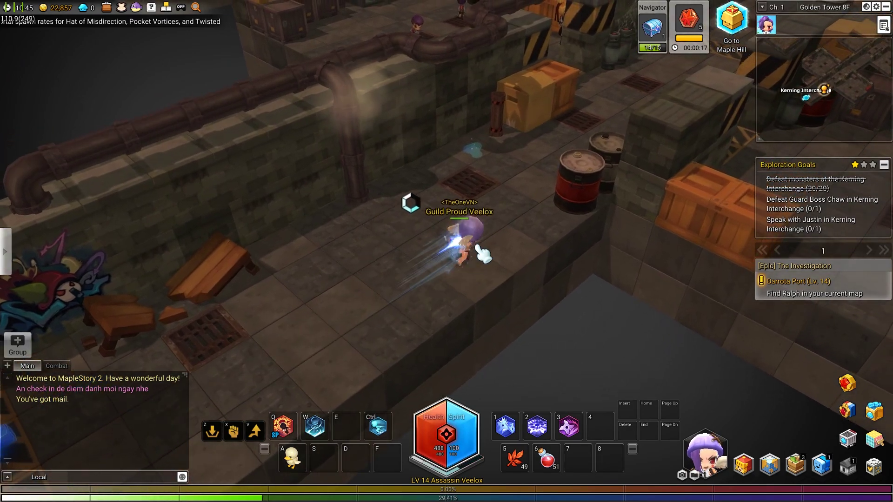
key(Up)
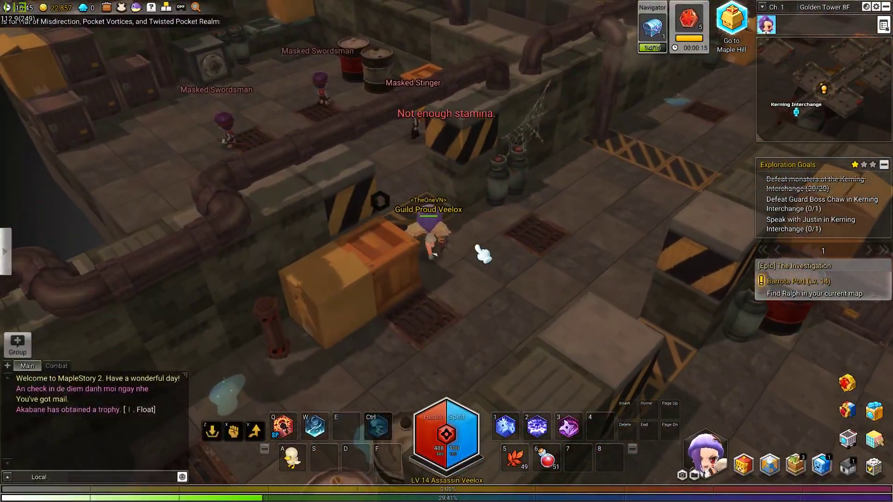
key(Left)
Step: Fight the Masked Swordsmen and the Masked Stinger with the Assassin's attack and dash skills
key(1)
key(1)
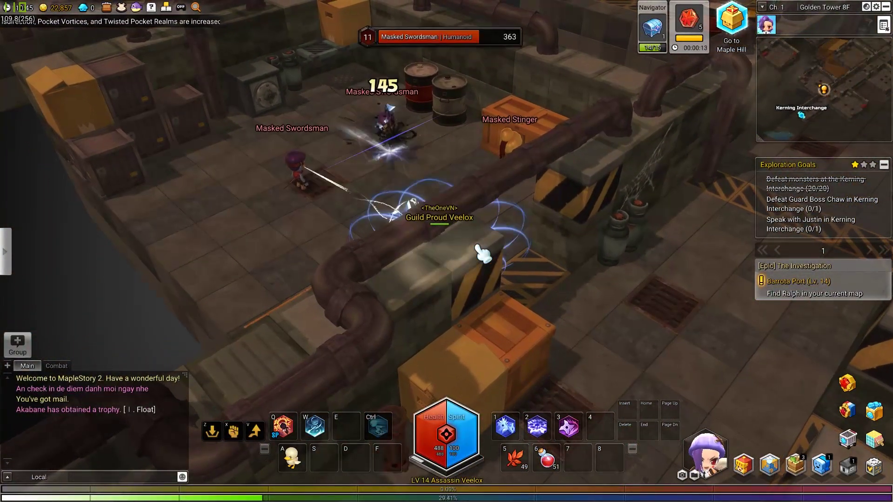
key(1)
key(Left)
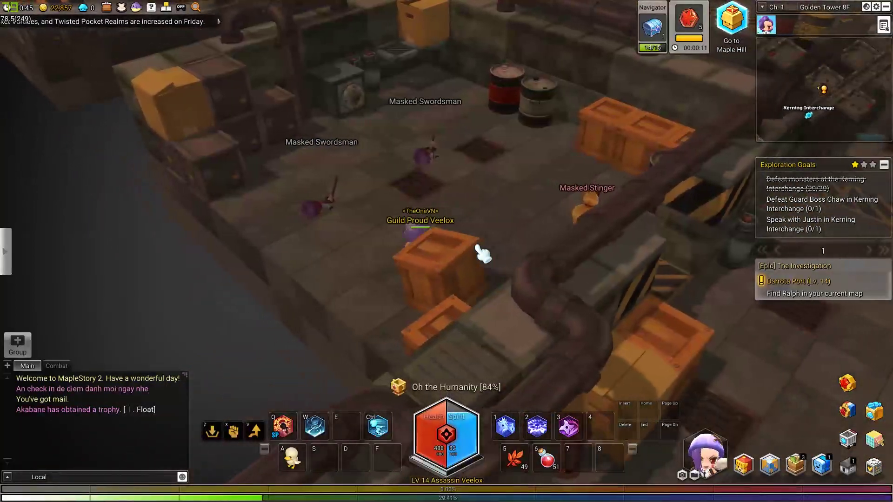
key(1)
key(ctrl)
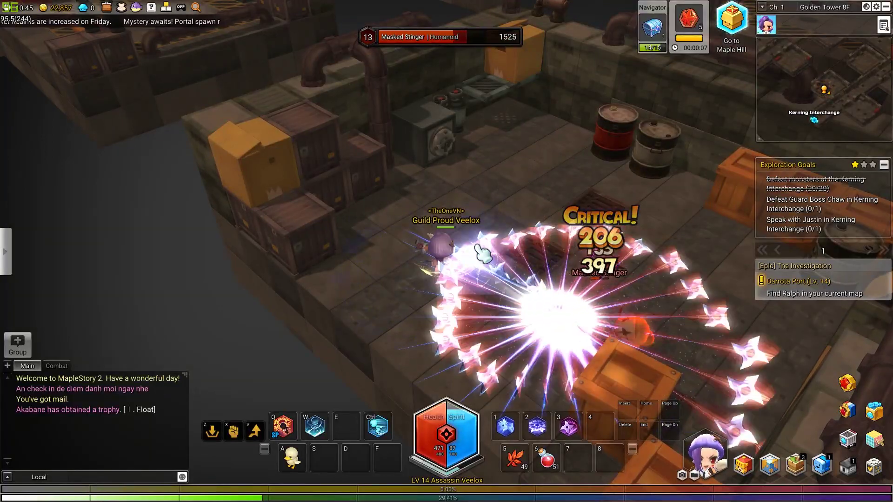
key(ctrl)
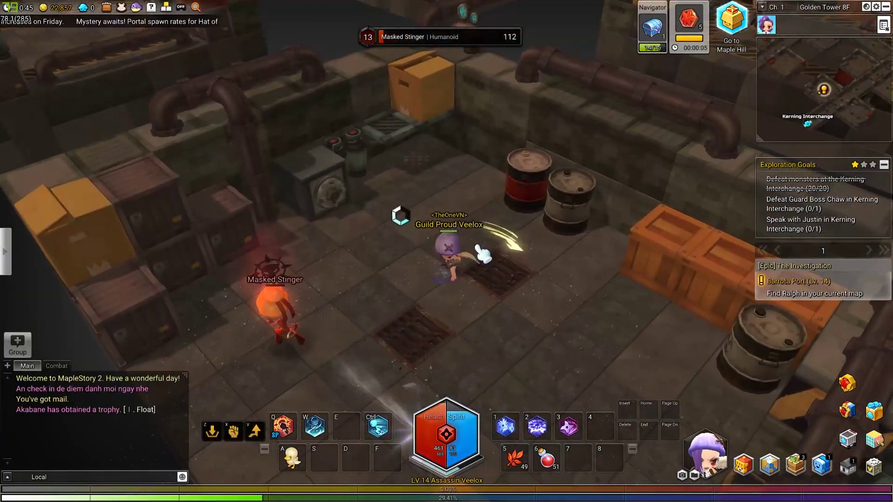
key(1)
key(c)
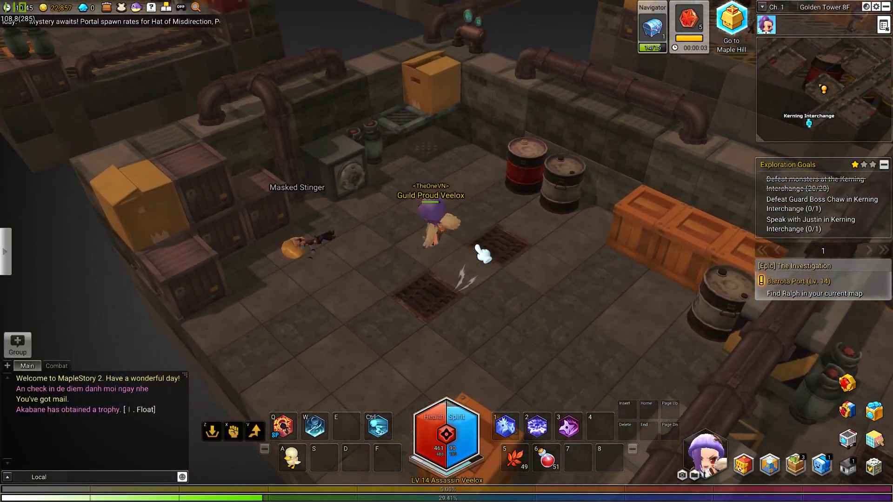
key(Right)
key(c)
key(Left)
key(Down)
key(Right)
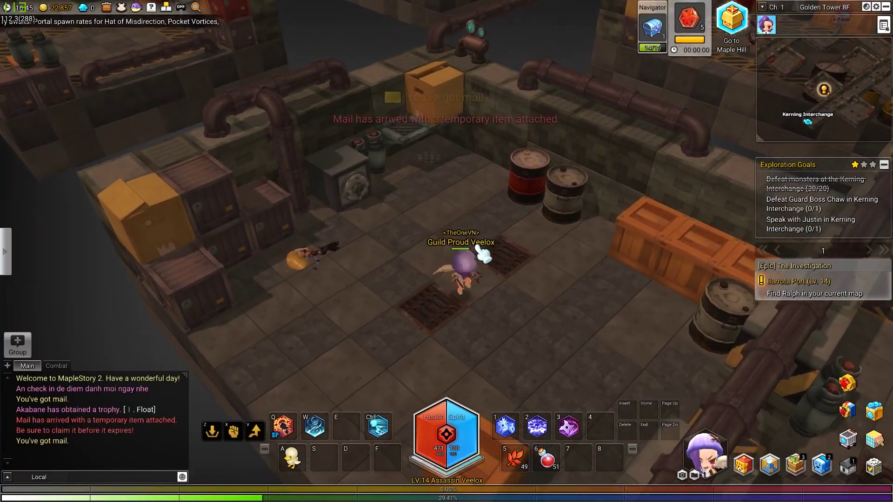
key(Left)
key(Right)
key(Down)
key(c)
key(Right)
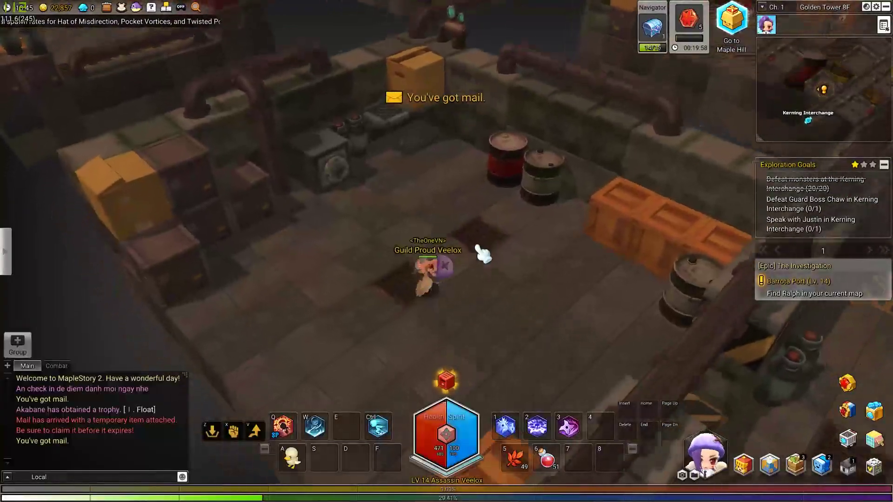
key(c)
key(Down)
key(Down)
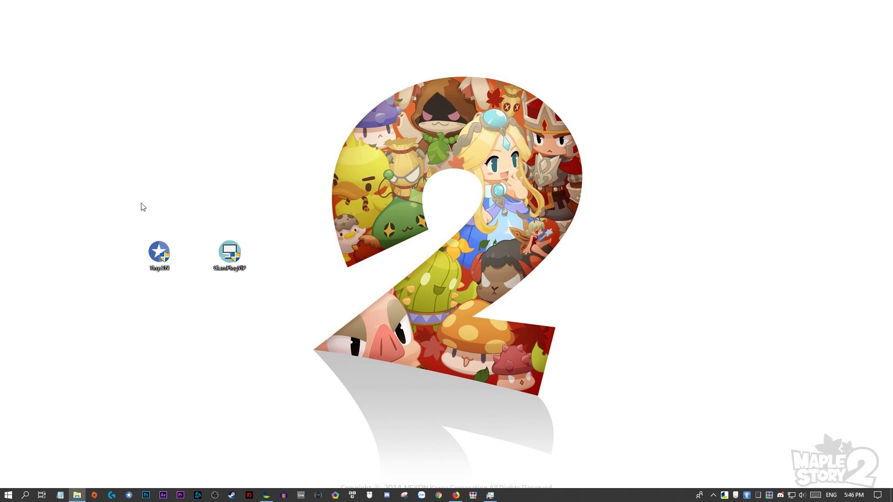
drag(122, 182, 307, 312)
click(305, 308)
drag(114, 202, 287, 314)
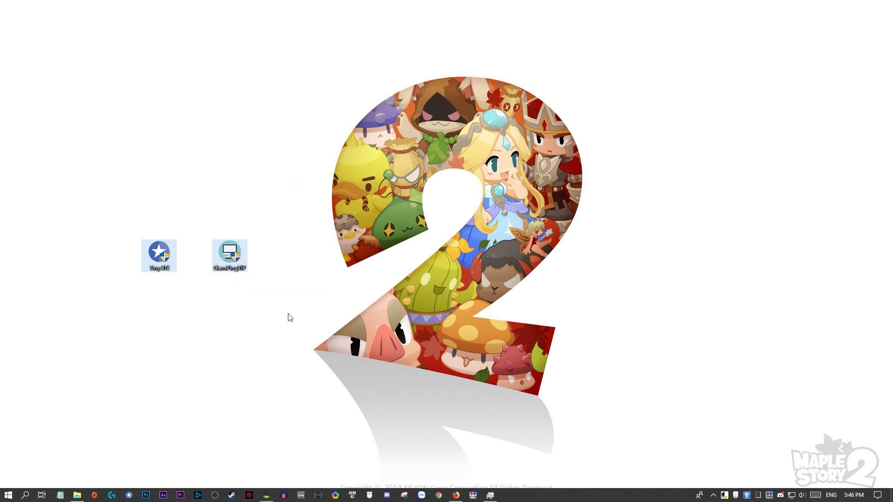
Step: Launch the Tiny.VN client from the desktop and log in with the saved account
click(255, 326)
drag(141, 194, 272, 303)
click(166, 258)
double_click(159, 253)
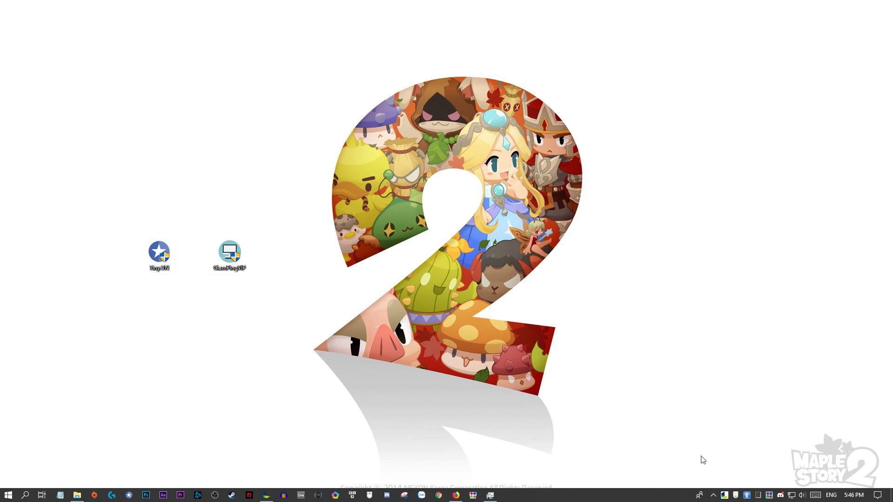
double_click(159, 254)
click(450, 259)
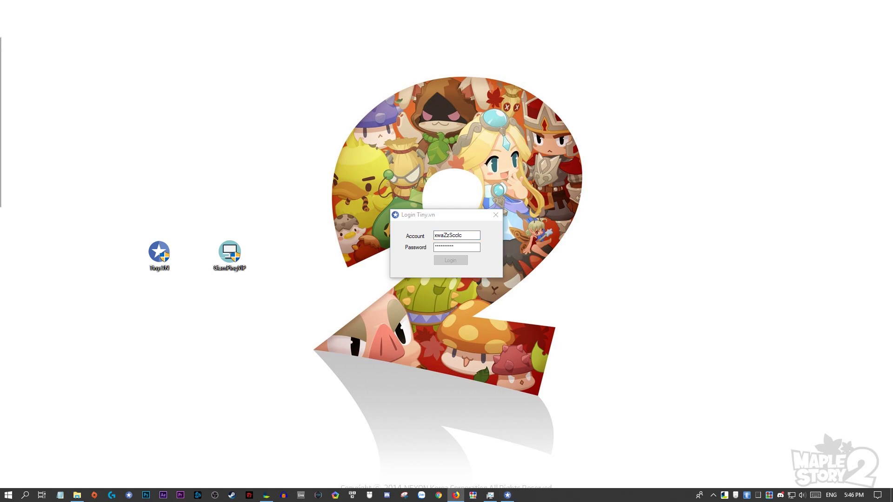
Step: Review the donation rates and accepted card types on the Tiny.vn donate page
drag(0, 19, 311, 3)
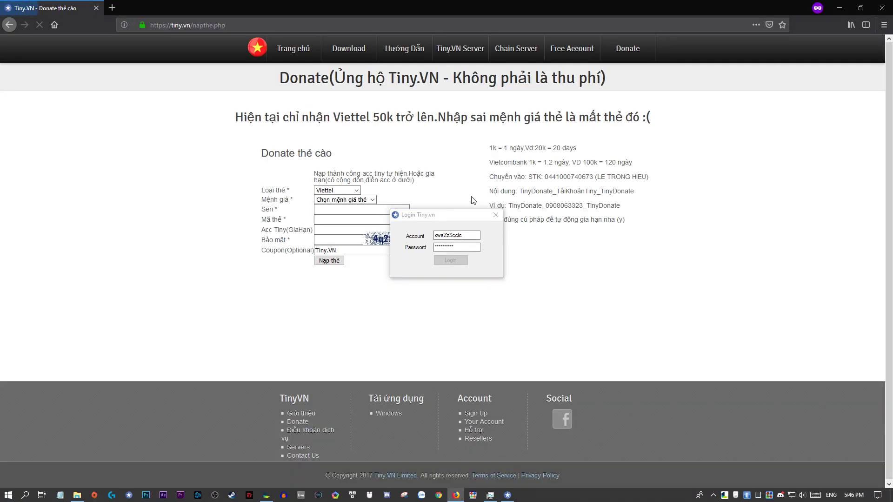
click(492, 147)
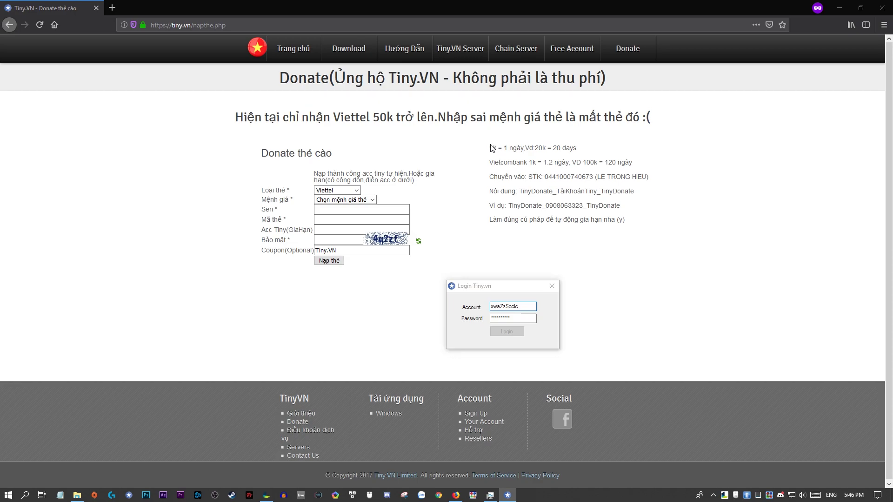
mouse_move(492, 147)
mouse_down()
mouse_move(581, 163)
mouse_move(493, 147)
mouse_move(523, 162)
mouse_move(480, 149)
mouse_up()
click(355, 190)
click(355, 190)
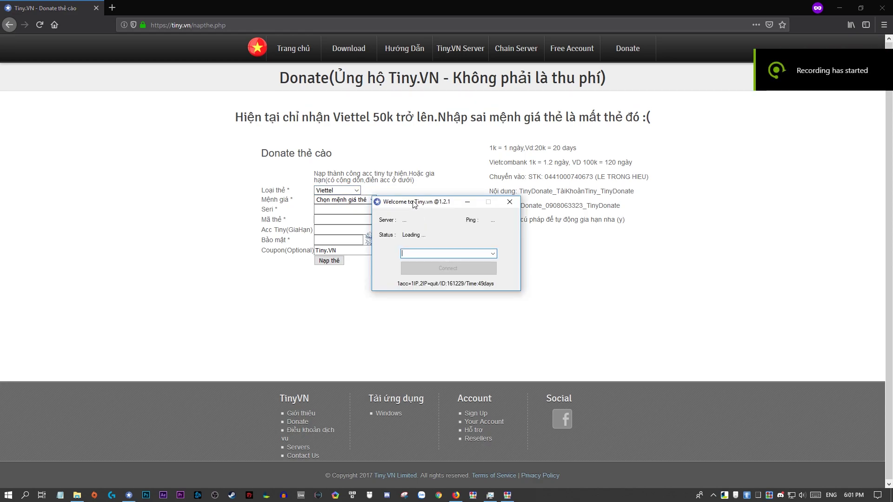
Step: Select the Game4(HN-CMC) server in the Tiny.vn client and connect to it
drag(409, 199, 395, 131)
click(474, 180)
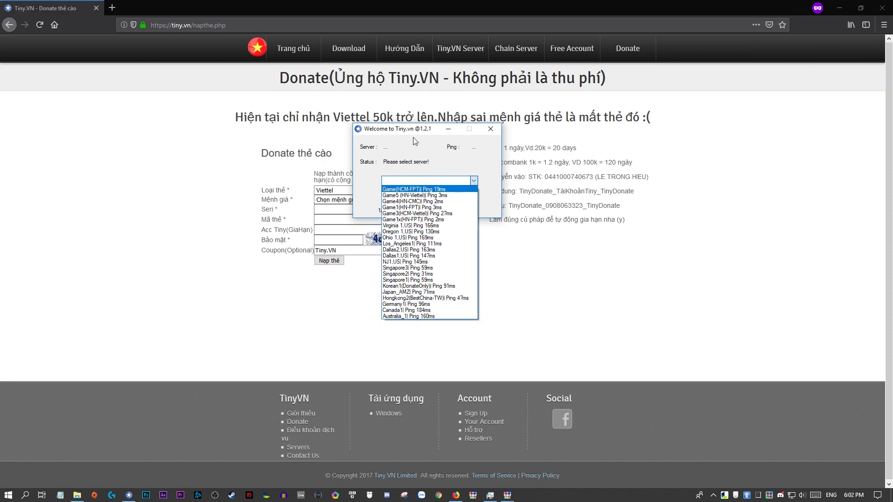
click(423, 157)
click(473, 181)
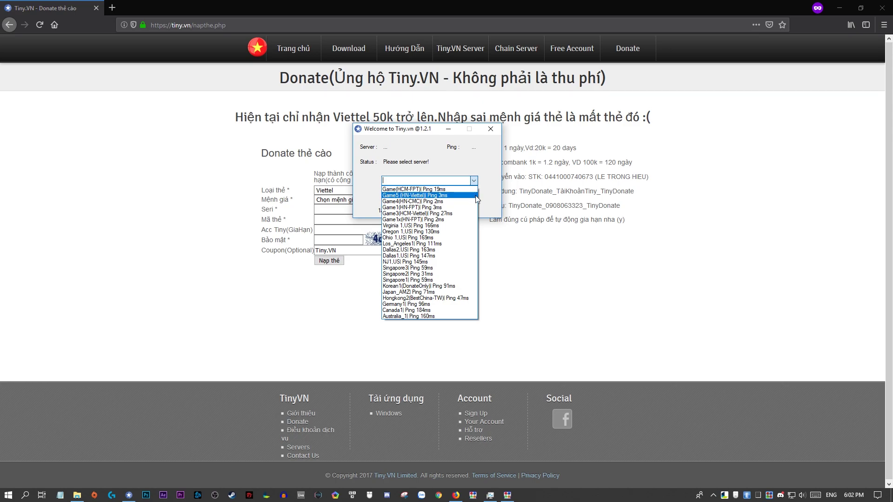
click(396, 202)
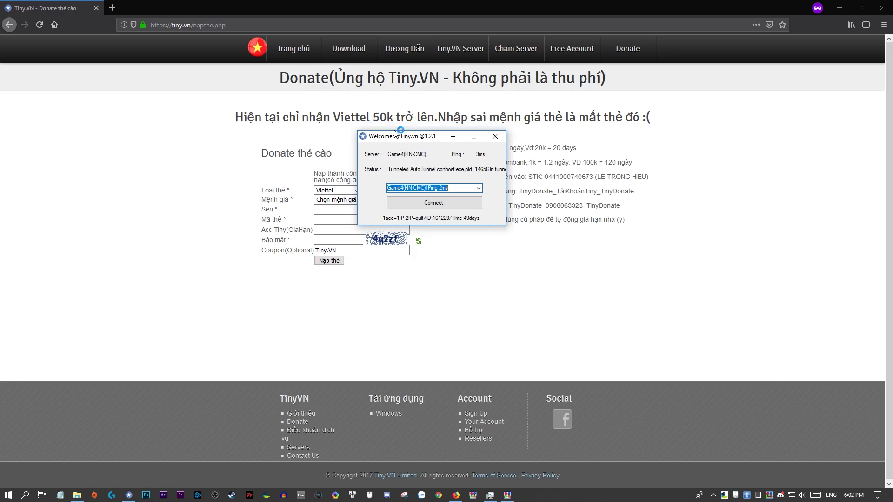
click(423, 206)
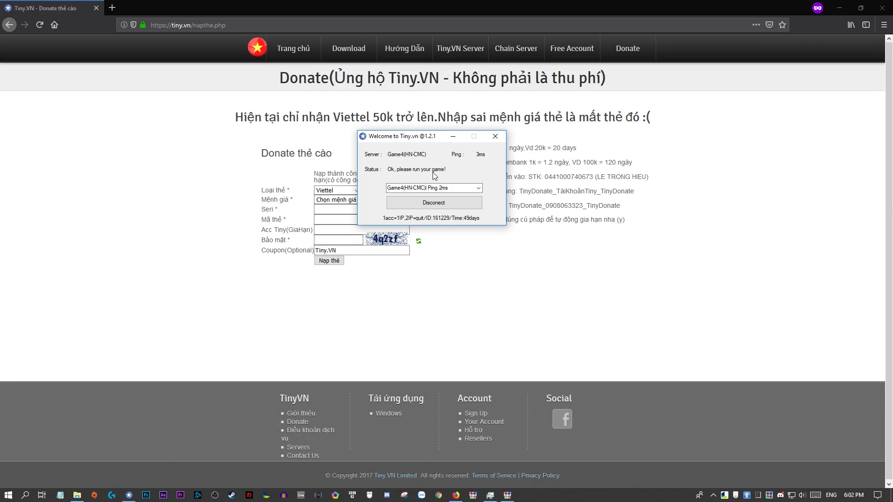
drag(404, 139, 373, 163)
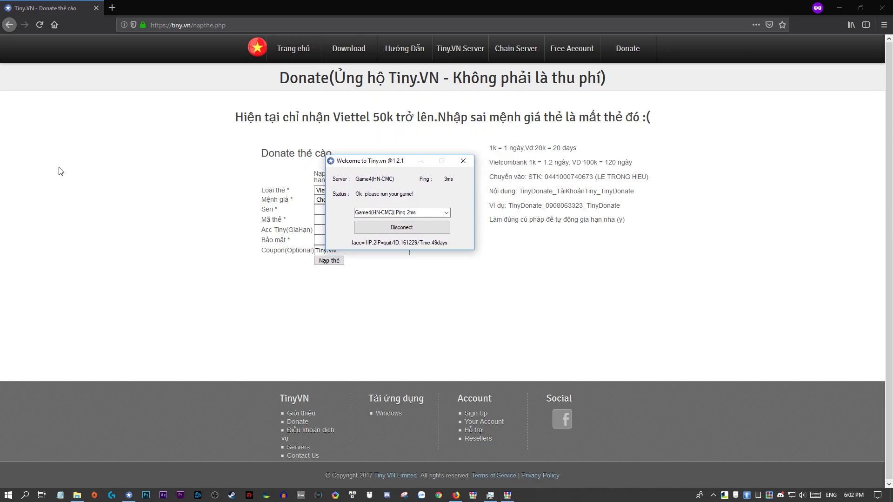
Step: Switch to SoftEther VPN Client Manager, connect to the United States relay server 73.218.200.98, and launch MapleStory 2
click(508, 495)
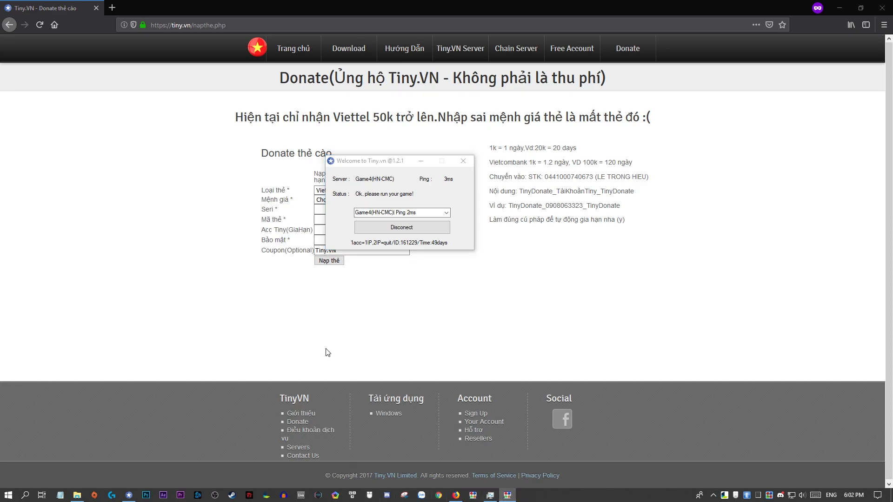
double_click(295, 111)
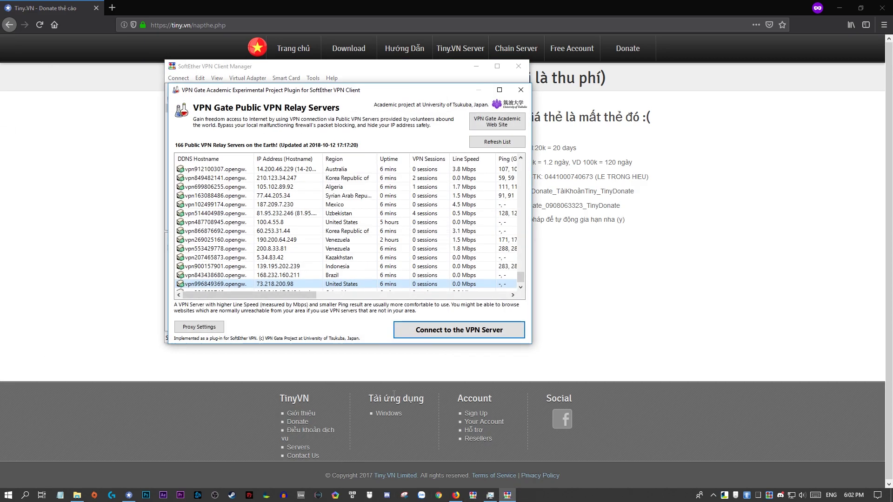
double_click(352, 284)
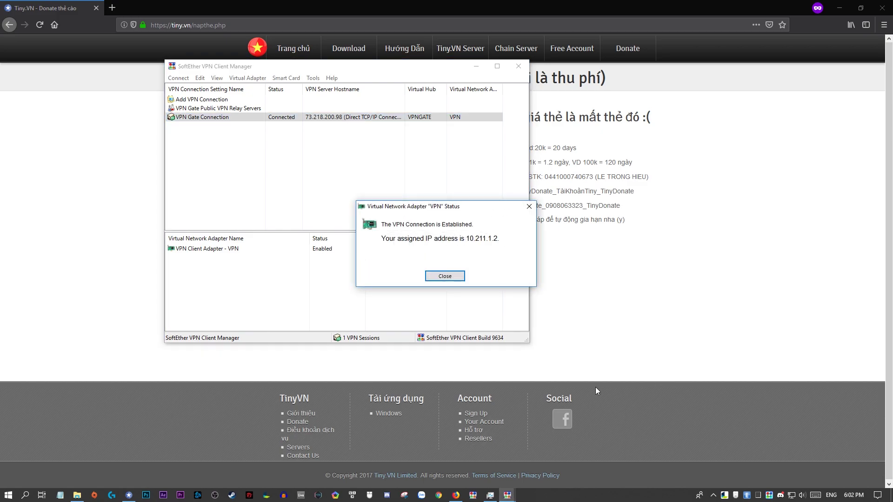
double_click(724, 495)
click(553, 96)
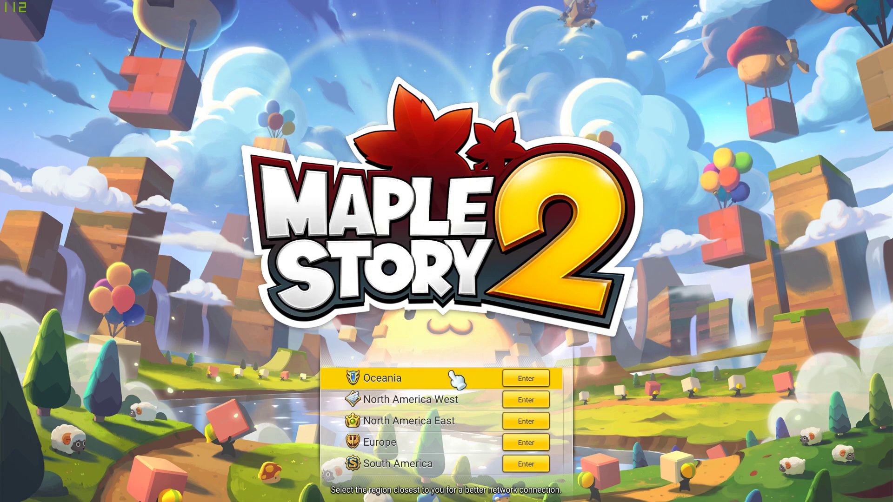
Step: Switch from the region selection to SoftEther VPN Client Manager and disconnect the VPN Gate Connection
key(super)
click(509, 495)
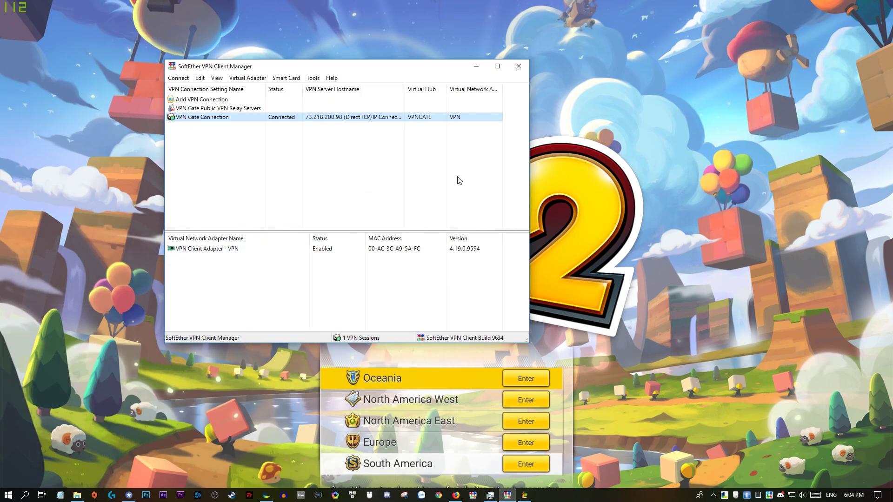
click(535, 168)
key(super)
click(507, 495)
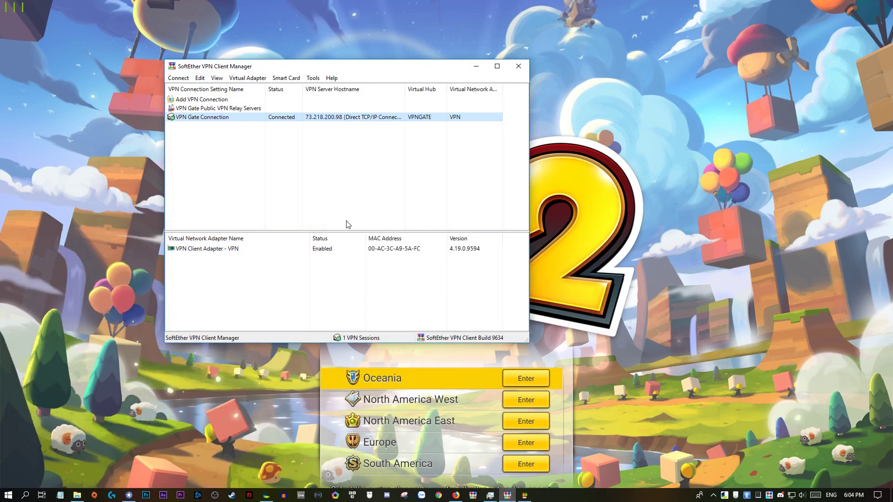
right_click(276, 117)
click(316, 155)
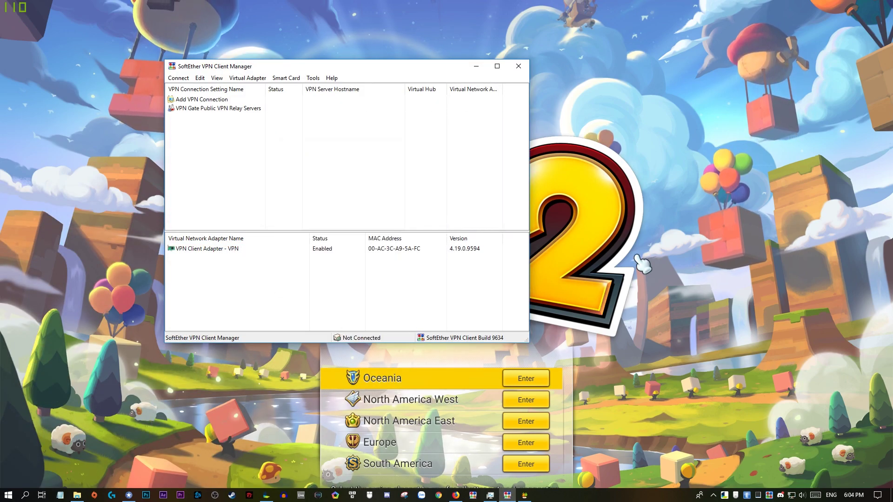
Step: Return to MapleStory 2, enter the Oceania region and start playing with the level 14 Assassin
click(523, 376)
click(531, 374)
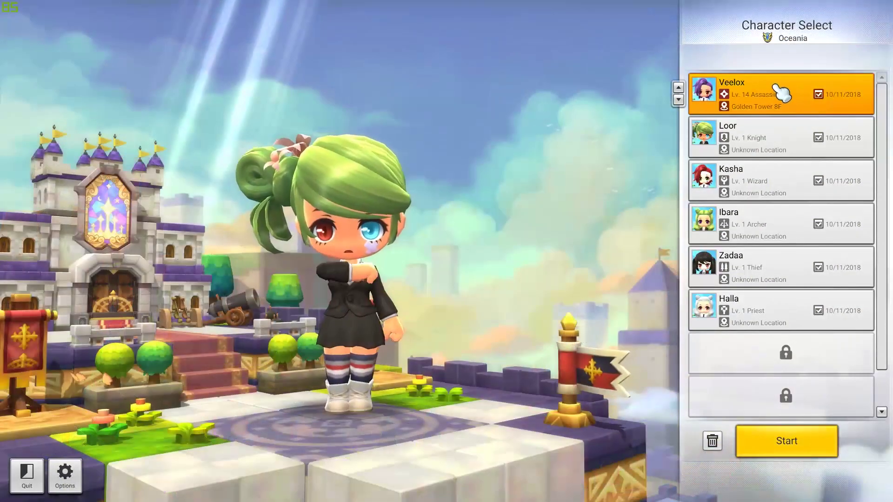
double_click(779, 93)
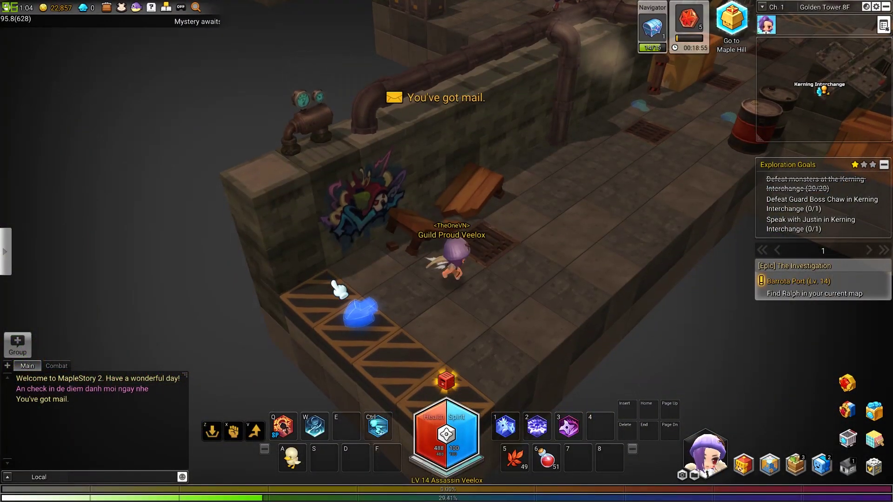
Step: Jump and move the Assassin back and forth near the graffiti wall at the start of Kerning Interchange
key(Up)
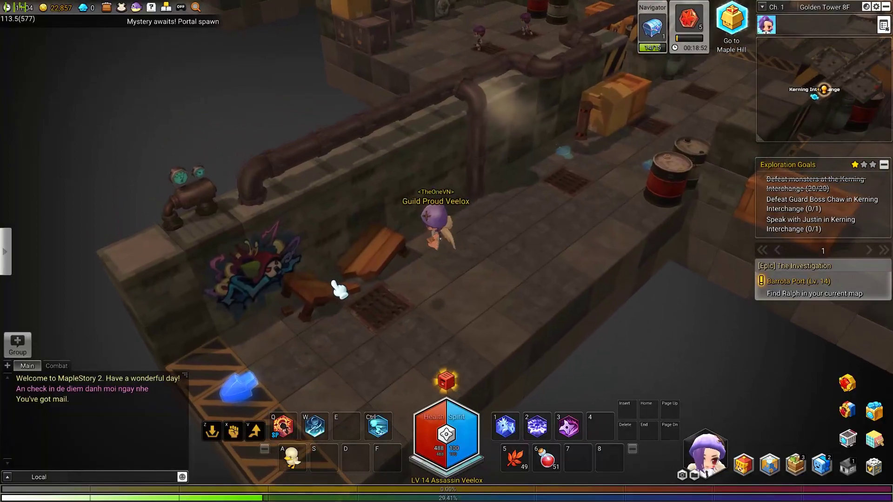
key(Right)
key(v)
key(Left)
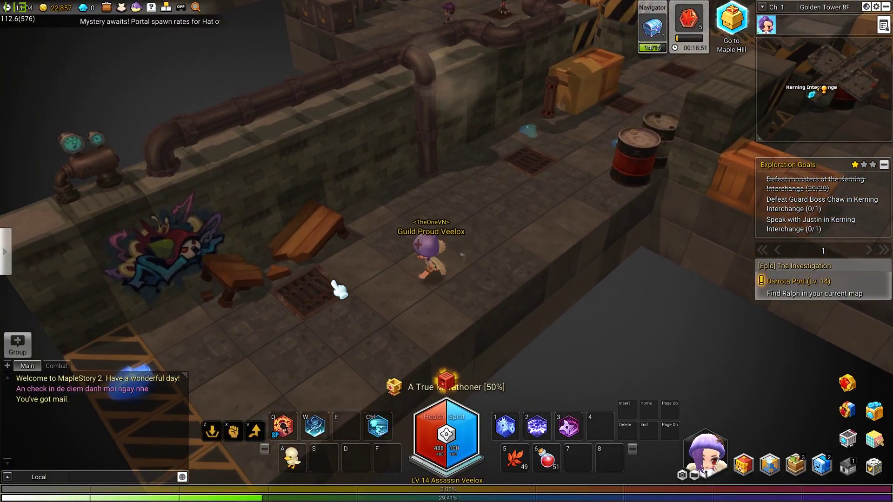
key(Right)
key(Left)
key(Right)
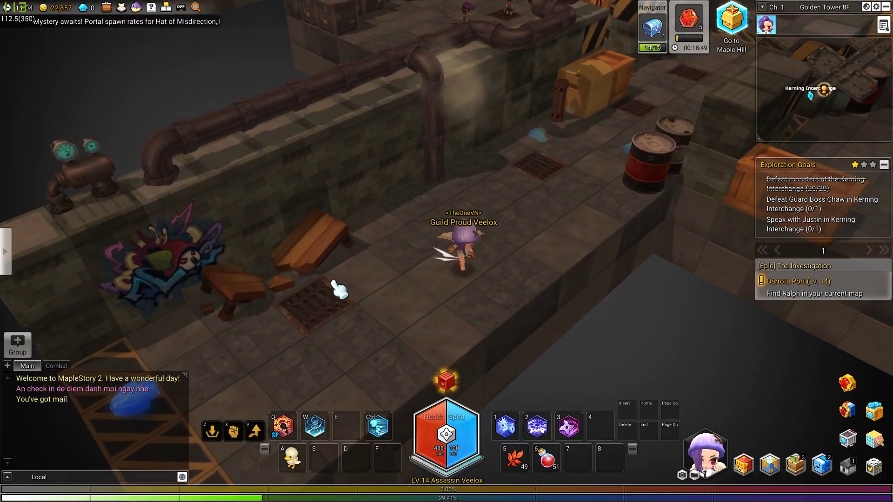
Step: Dash the Assassin past the barrels and crates into the walled area with the Masked Swordsmen
key(Right)
key(ctrl)
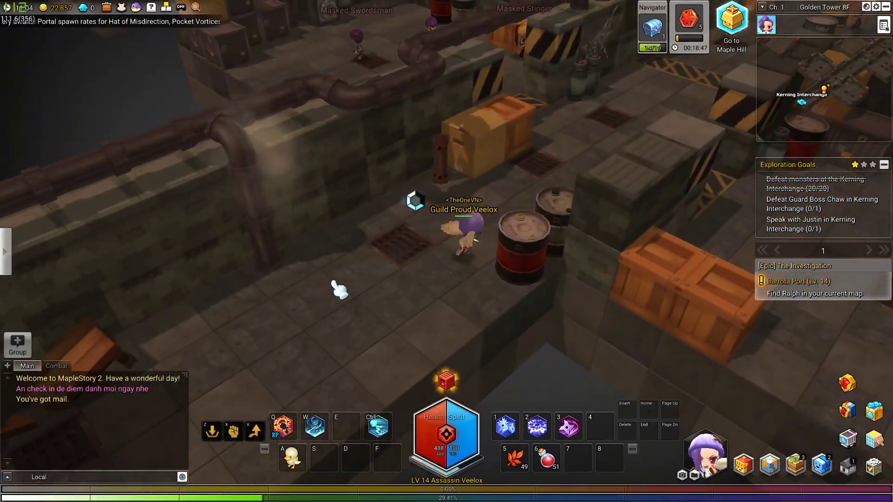
key(Up)
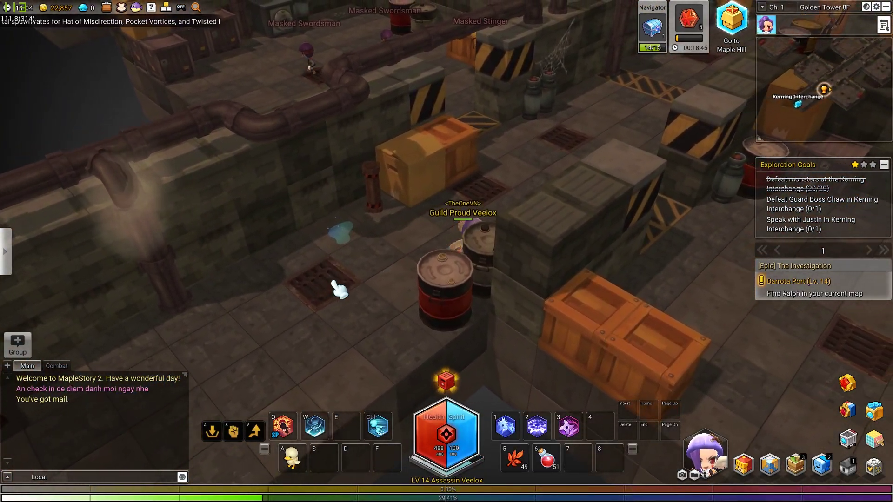
key(Left)
key(Right)
key(Left)
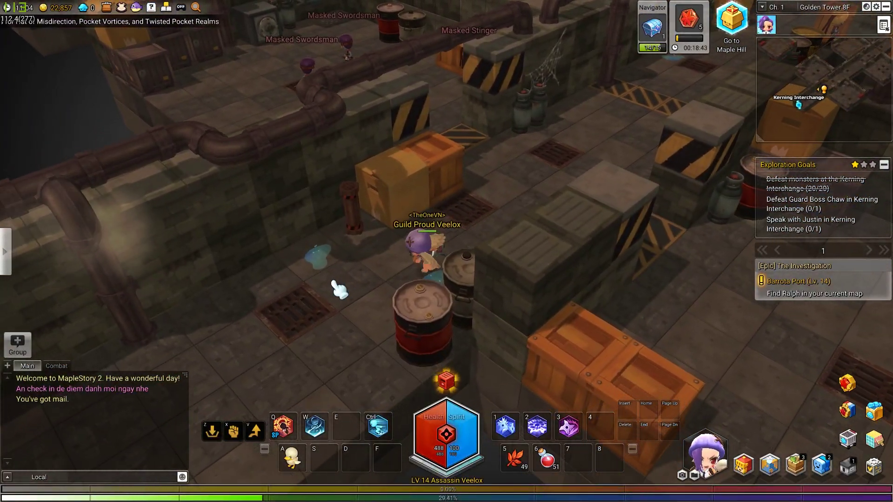
key(Up)
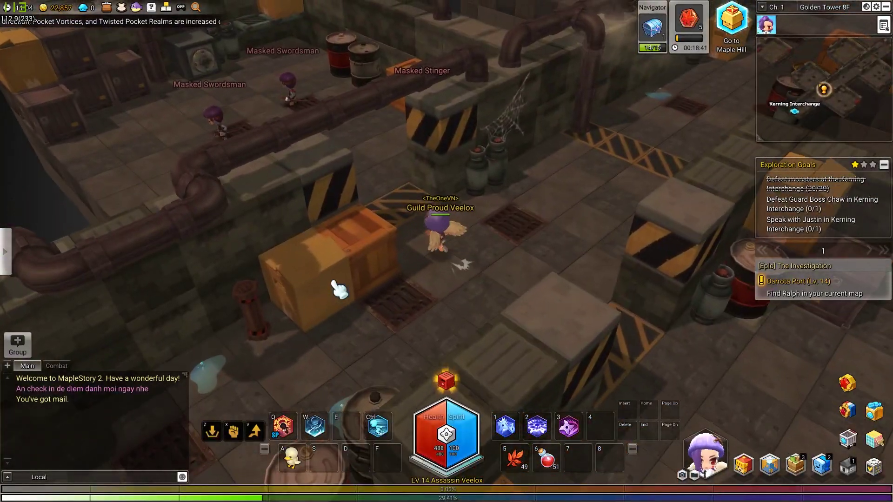
key(Left)
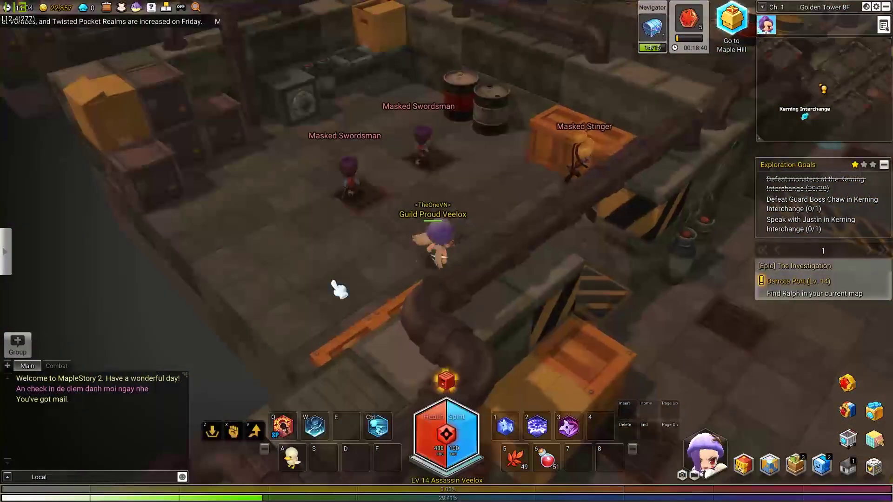
Step: Attack the Masked Swordsmen in the walled area with the Assassin's skills
key(x)
key(Left)
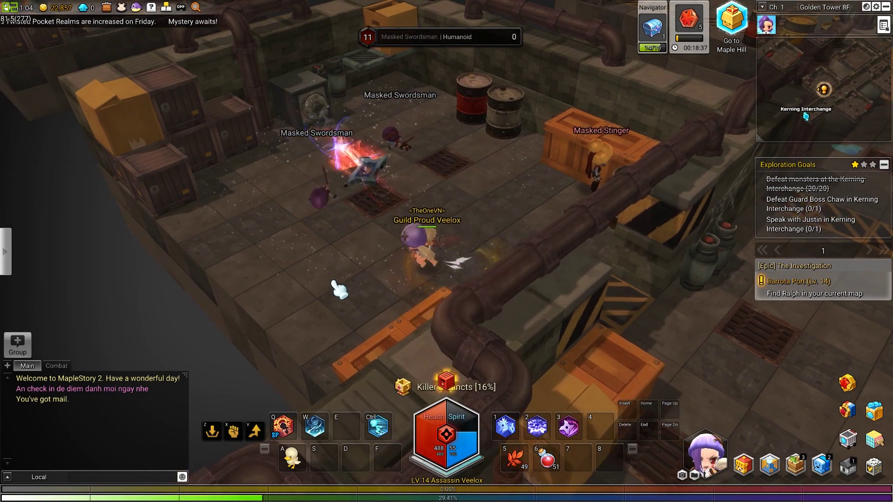
key(1)
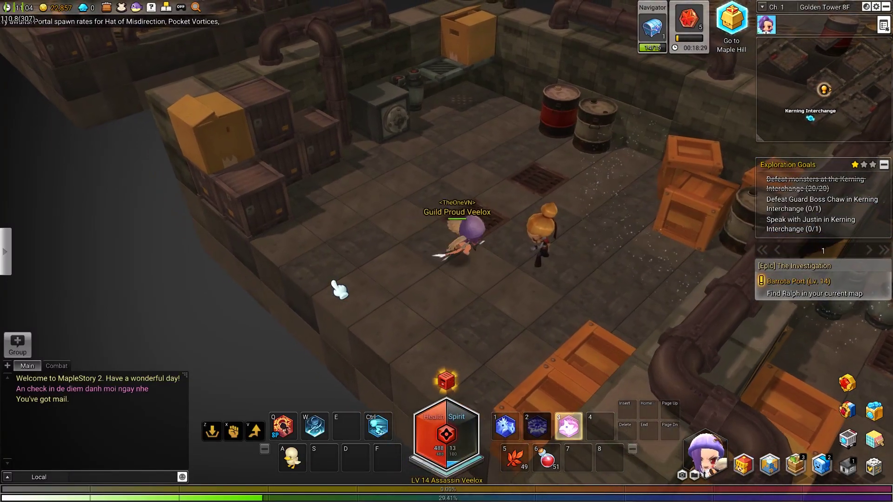
key(Left)
key(Up)
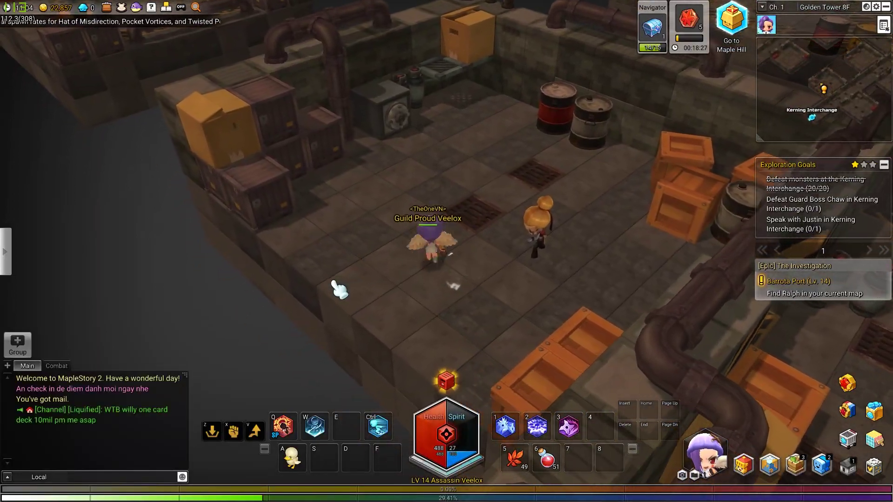
Step: Move the Assassin out of the walled area and jump along the wall tops to the pipe at the far corner
key(Down)
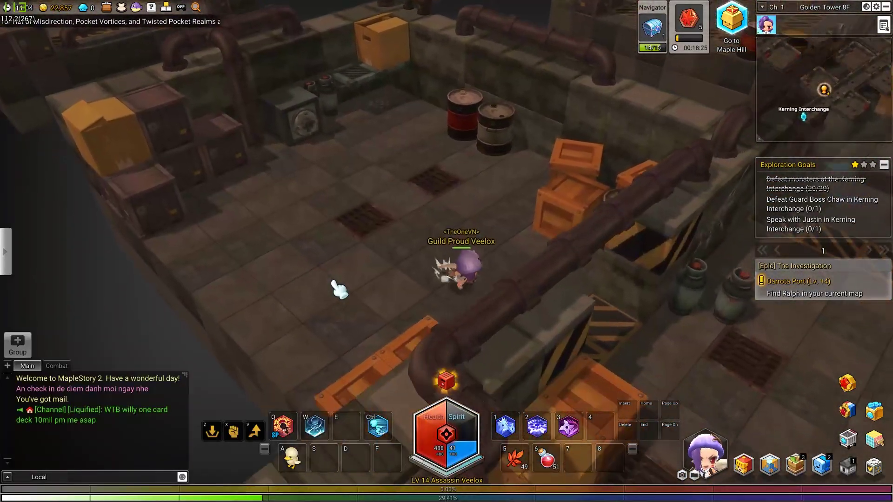
key(Up)
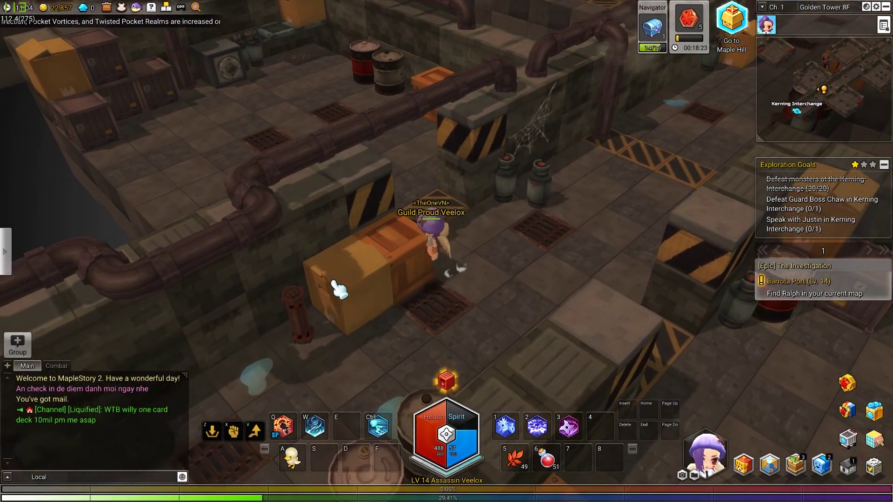
key(Right)
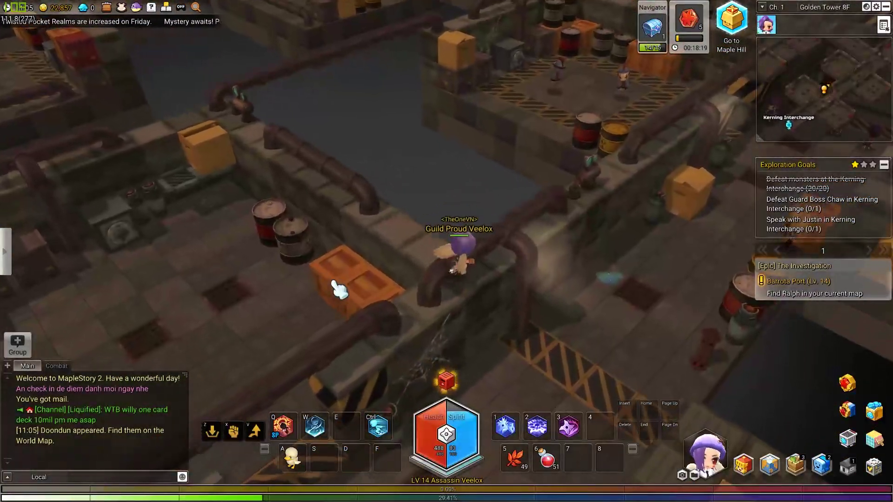
key(Up)
key(v)
key(Up)
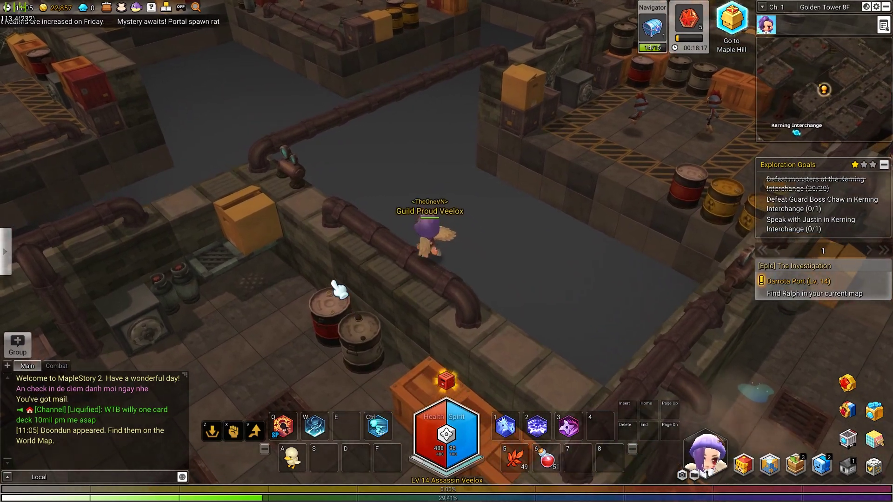
key(Right)
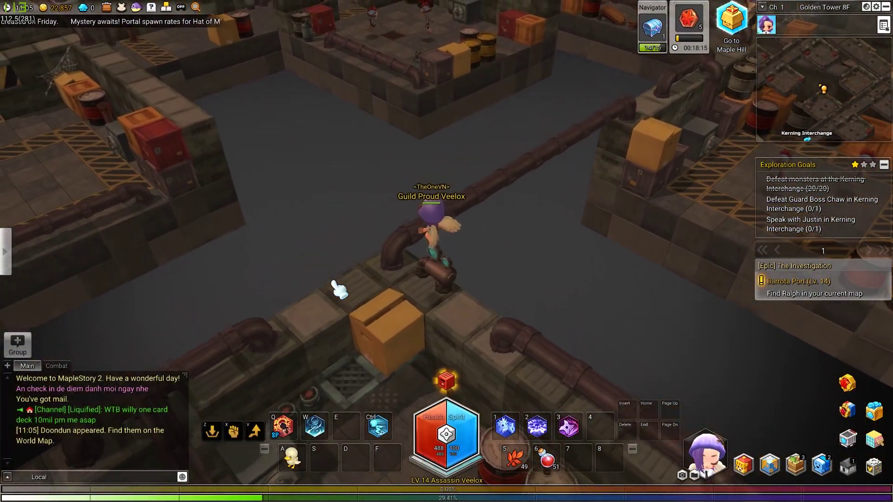
Step: Move and jump the Assassin around the pipe at the corner of the wall top
key(Left)
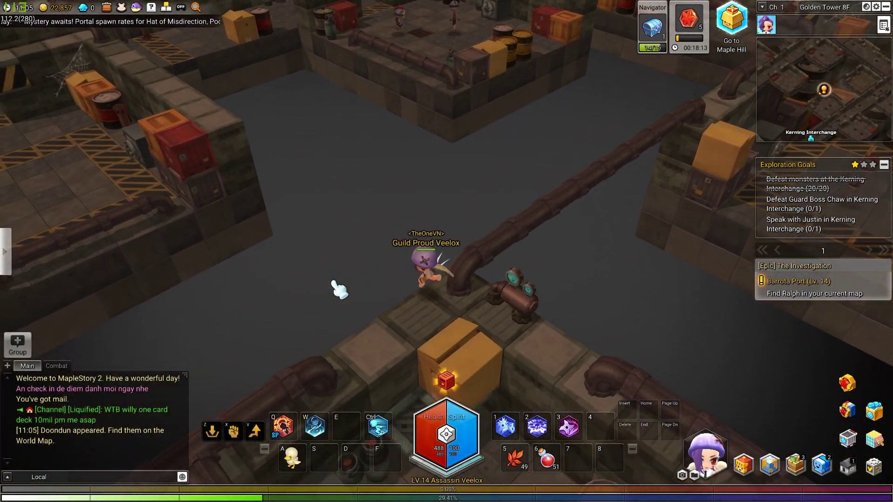
key(v)
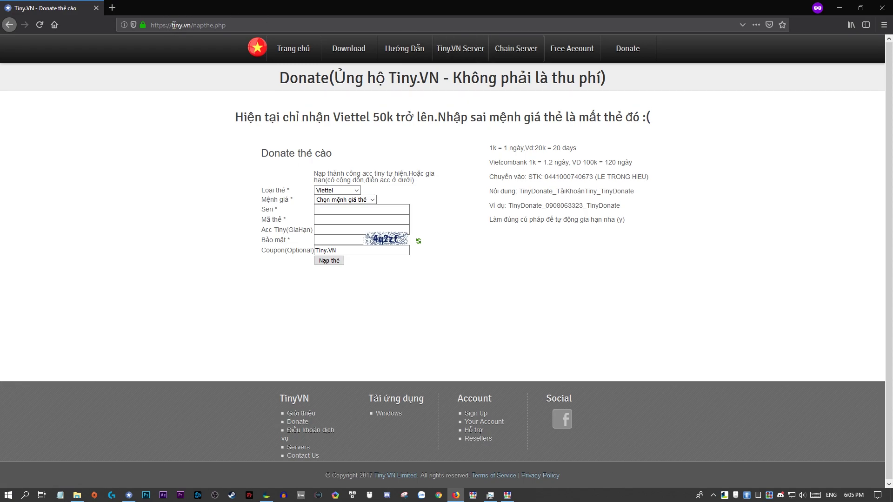
Step: Open the Tiny.VN Chain Server page in the browser and choose Game5 (HN-Viettel) as Server A
click(515, 50)
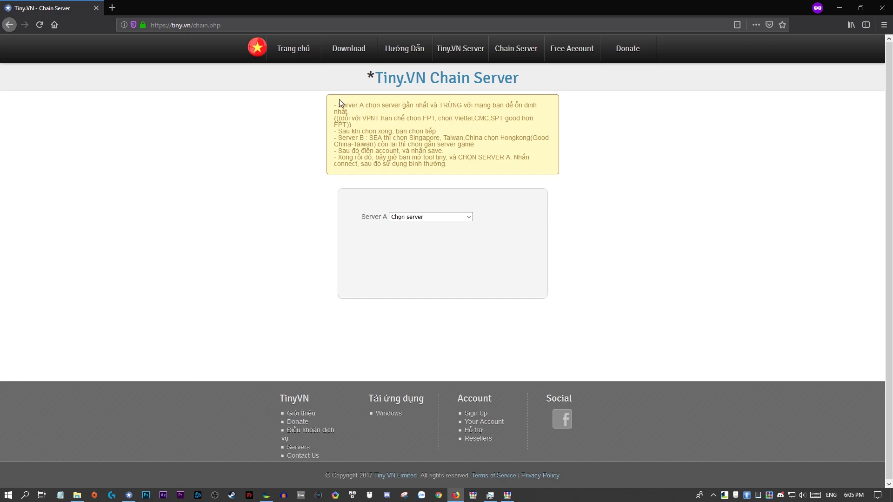
drag(339, 105, 393, 105)
click(382, 104)
click(444, 218)
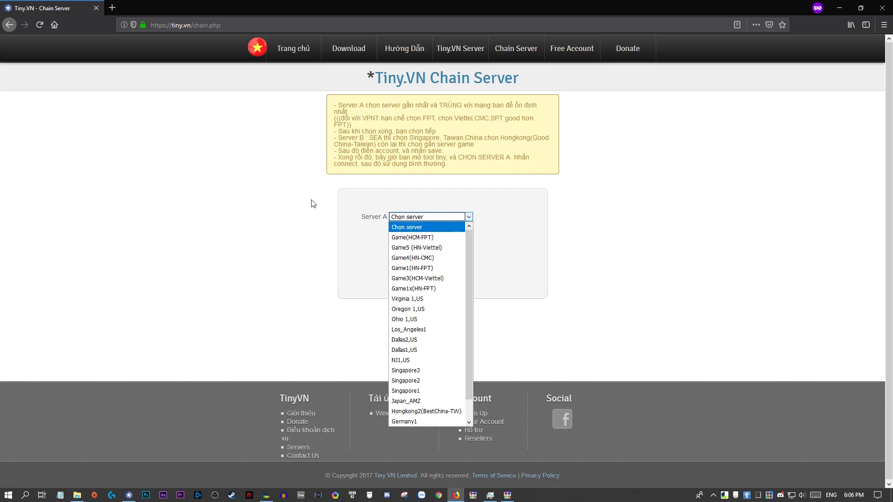
click(402, 251)
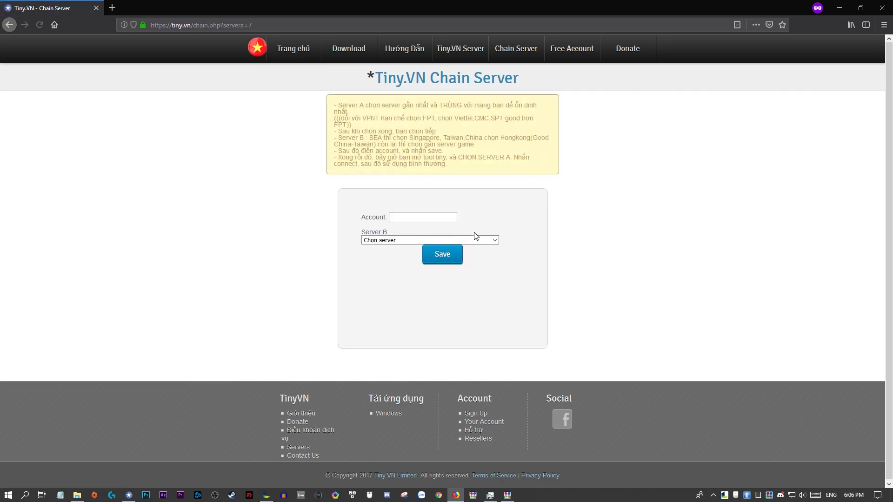
Step: Examine the Account field, the chain instructions and the full list of Server B choices with their ping and loss
click(422, 217)
drag(363, 216, 384, 217)
click(399, 241)
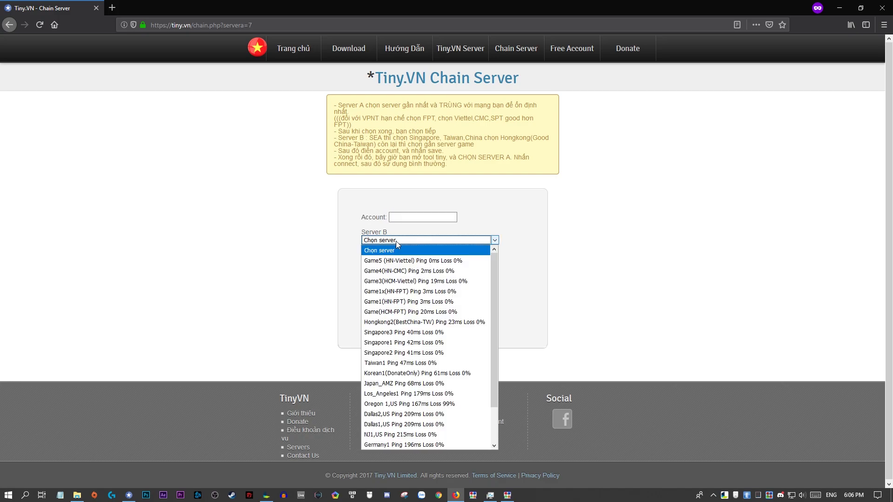
scroll(386, 372, down, 1)
scroll(399, 320, up, 1)
click(360, 131)
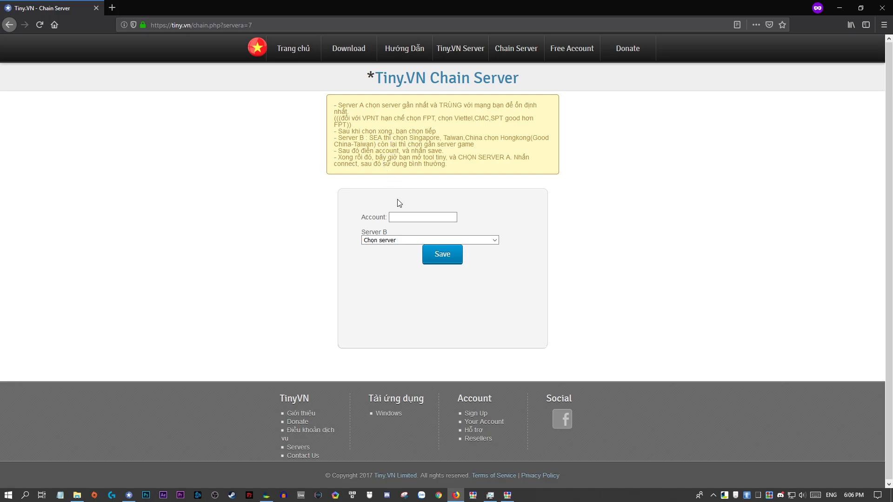
click(401, 241)
scroll(426, 414, down, 2)
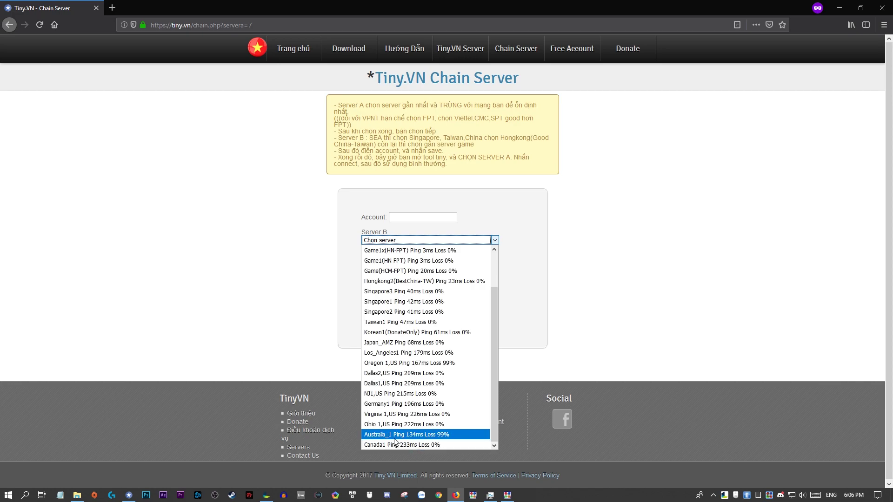
click(289, 219)
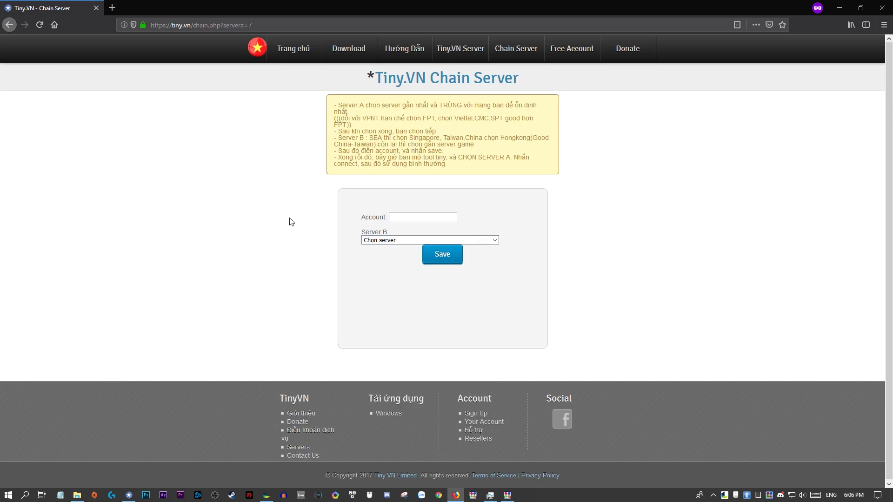
Step: Check the current server and connection status in the Tiny.vn tool, then return to the Chain Server page
click(129, 495)
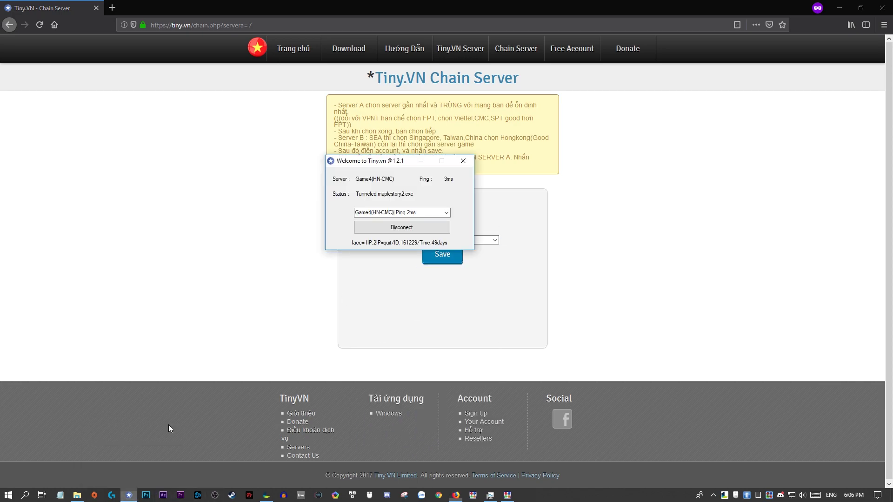
click(531, 213)
triple_click(456, 166)
click(403, 159)
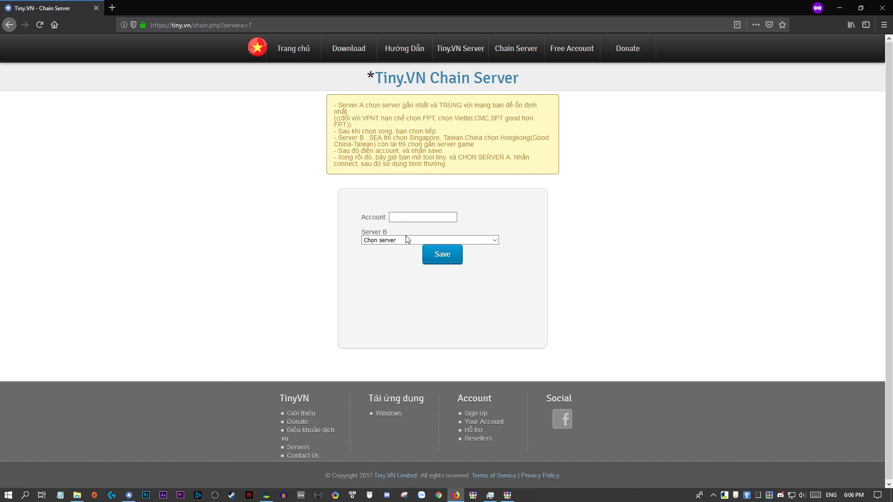
Step: Switch the Tiny.vn tool to the Game5 (HN-Viettel) server and connect
click(128, 495)
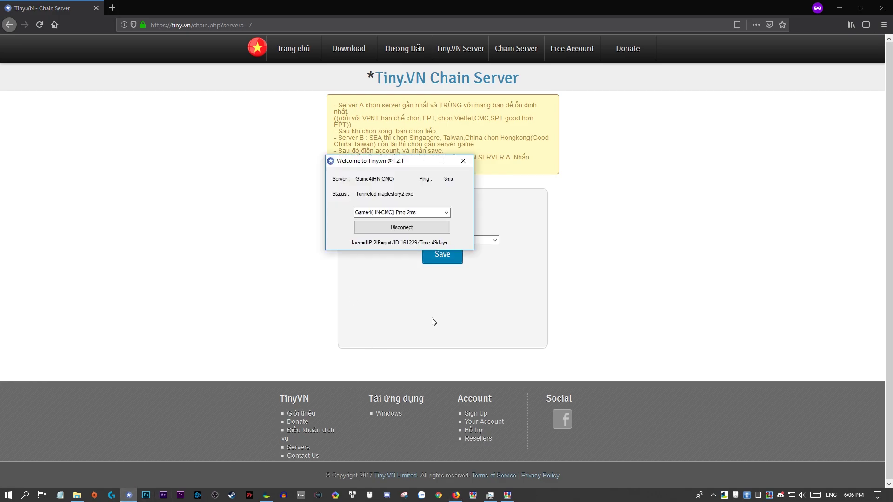
click(448, 212)
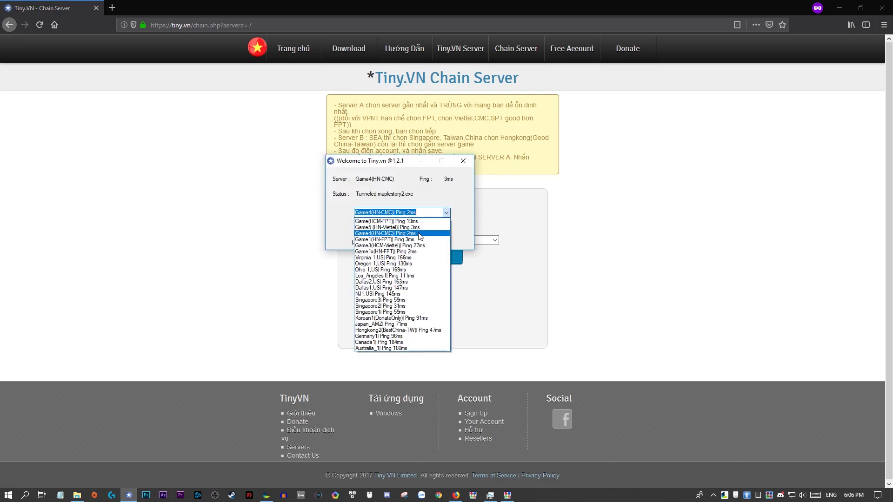
click(386, 228)
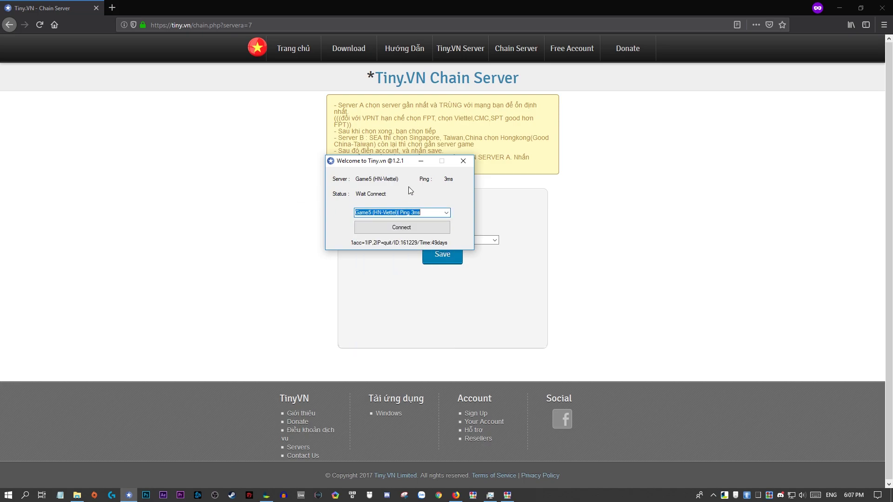
click(417, 227)
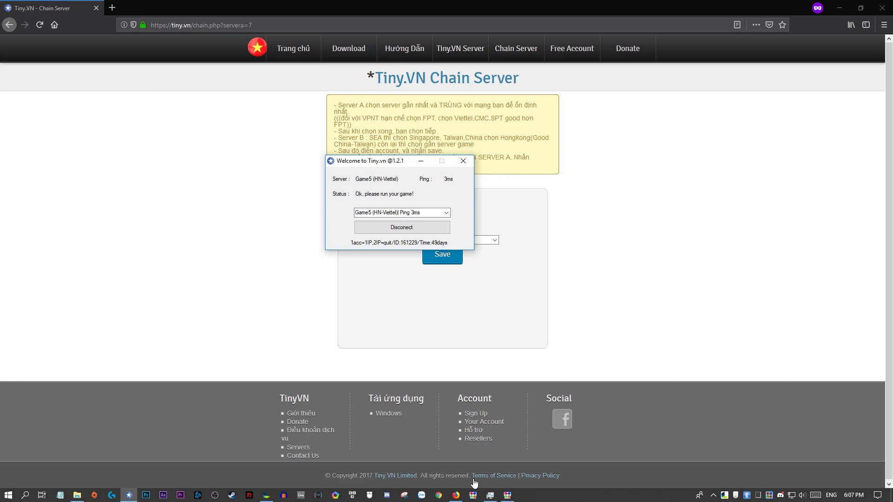
Step: Switch to SoftEther VPN Client Manager and connect to the VPN Gate public relay server 73.218.200.98 over TCP
click(507, 495)
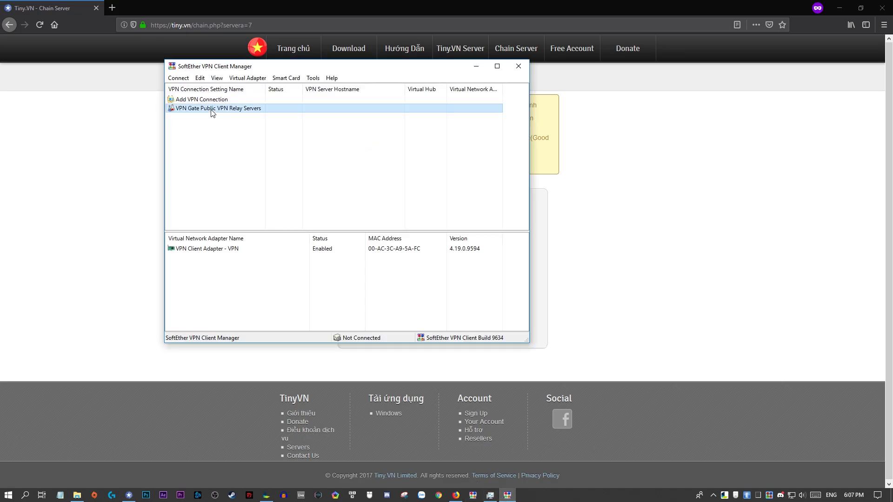
double_click(211, 110)
double_click(369, 283)
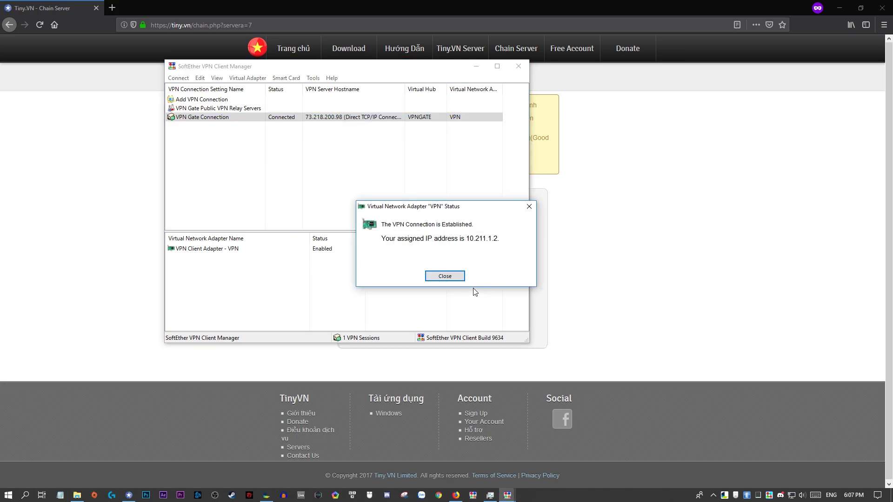
click(743, 492)
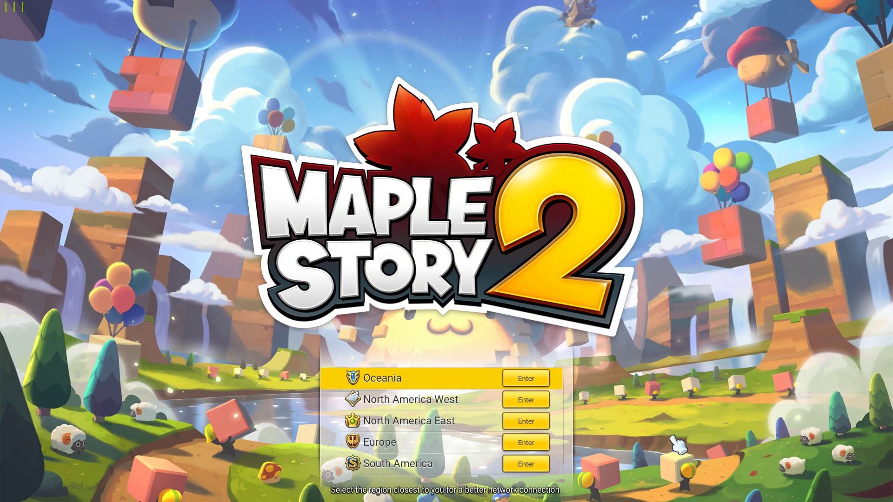
Step: Switch from MapleStory 2's region selection to SoftEther, disconnect the VPN Gate connection, and return to the game
key(super)
click(508, 496)
right_click(282, 117)
click(338, 144)
click(664, 329)
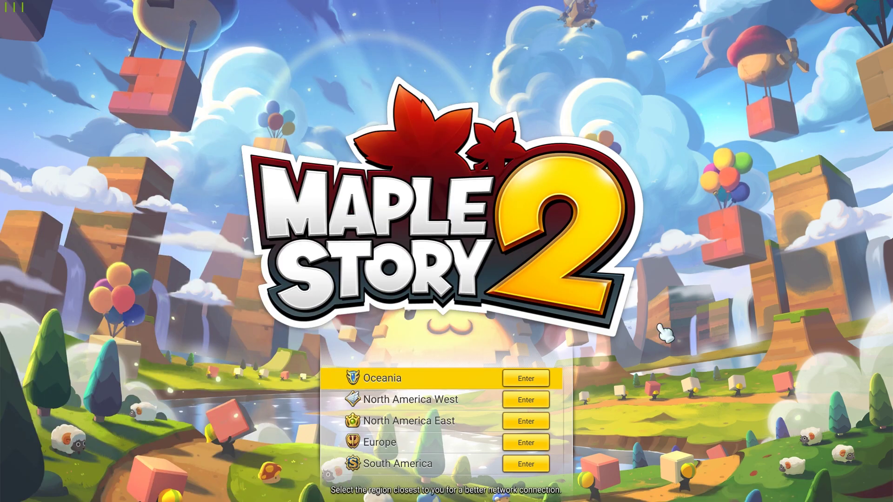
Step: Enter the Oceania region and start the game with the level 14 Assassin
click(528, 377)
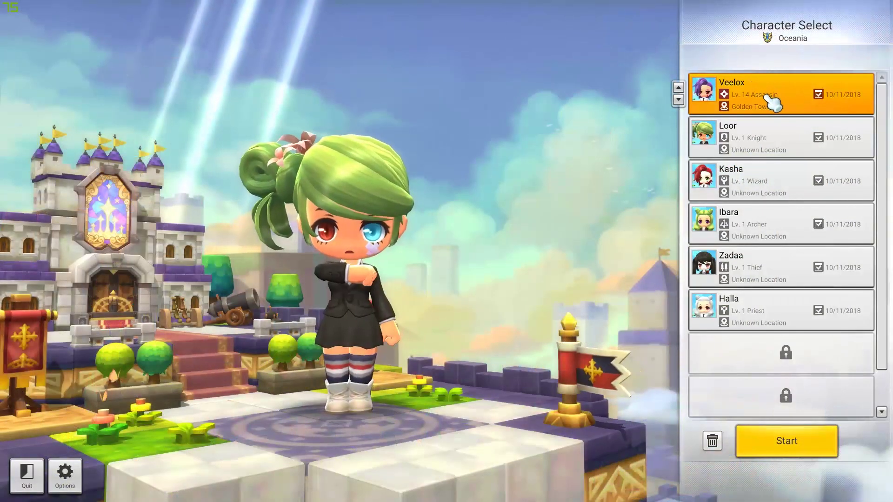
double_click(764, 94)
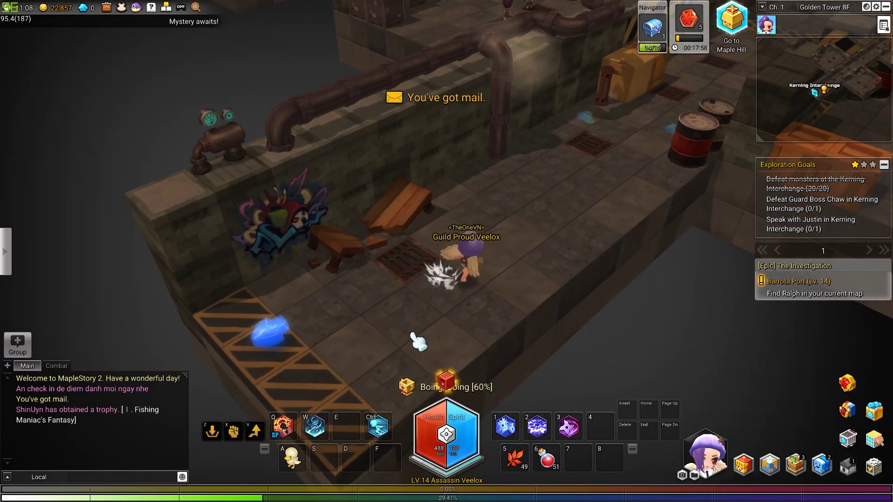
Step: Move the Assassin from the graffiti wall past the barrels and crates to the walled area with the Masked Swordsmen
key(Up)
key(Right)
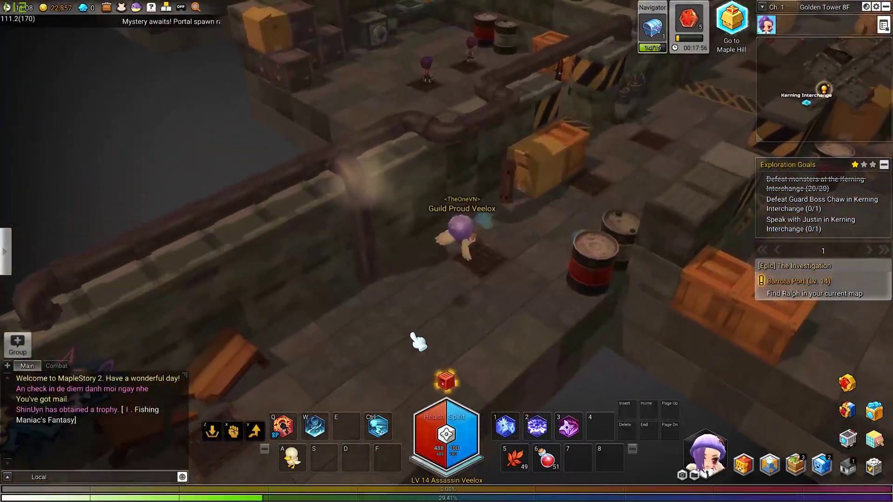
key(Up)
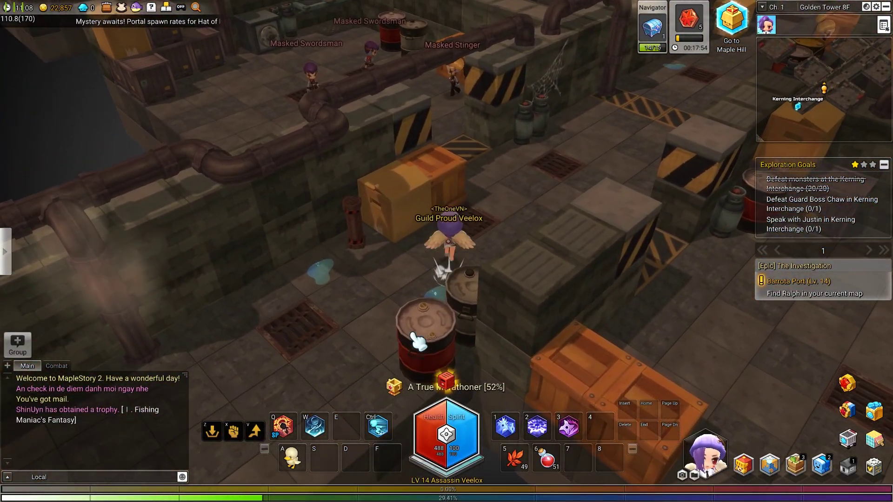
key(Up)
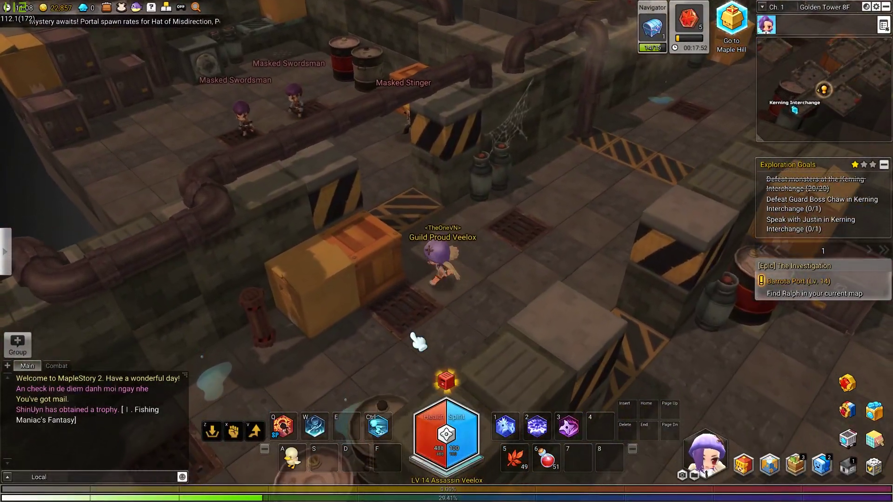
key(Up)
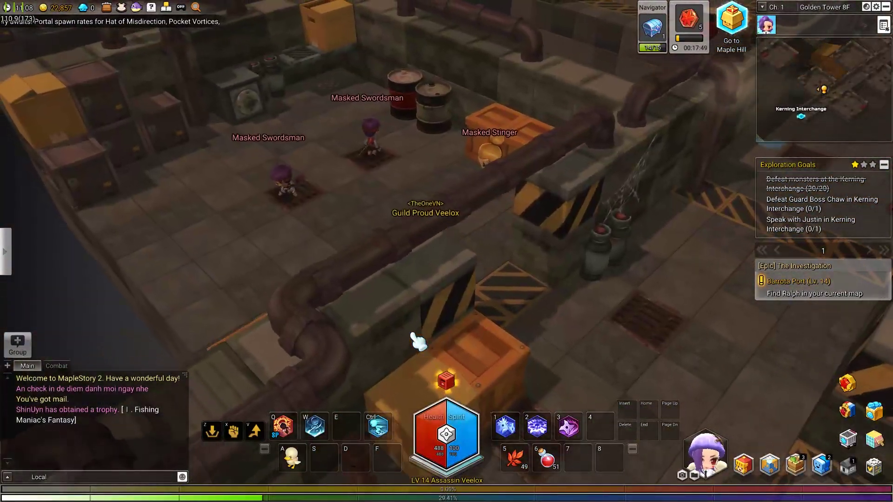
Step: Attack the Masked Swordsmen and the Masked Stinger in the walled area with the Assassin's skills
key(Left)
key(ctrl)
key(Down)
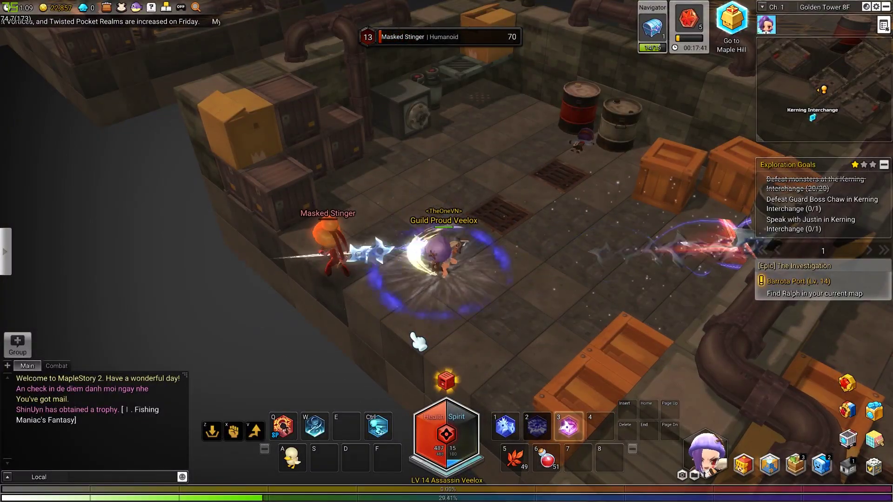
key(Up)
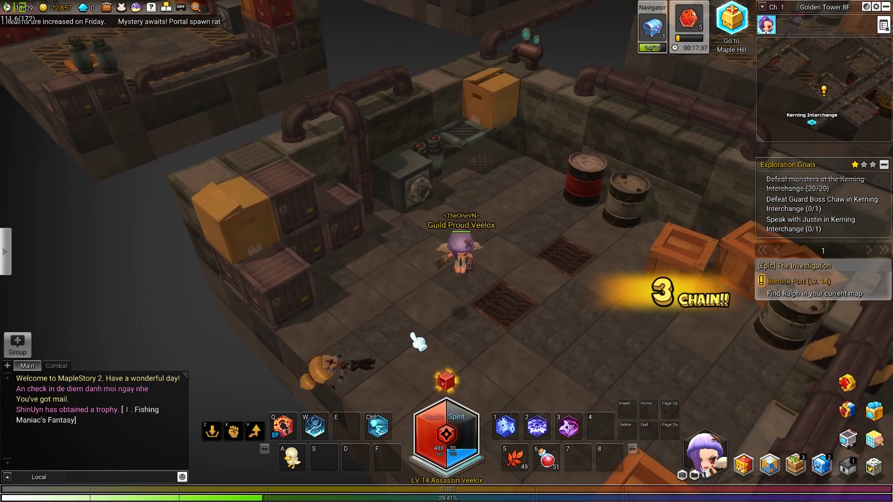
Step: Dash the Assassin back and forth around the floor grates in the cleared walled area
key(Up)
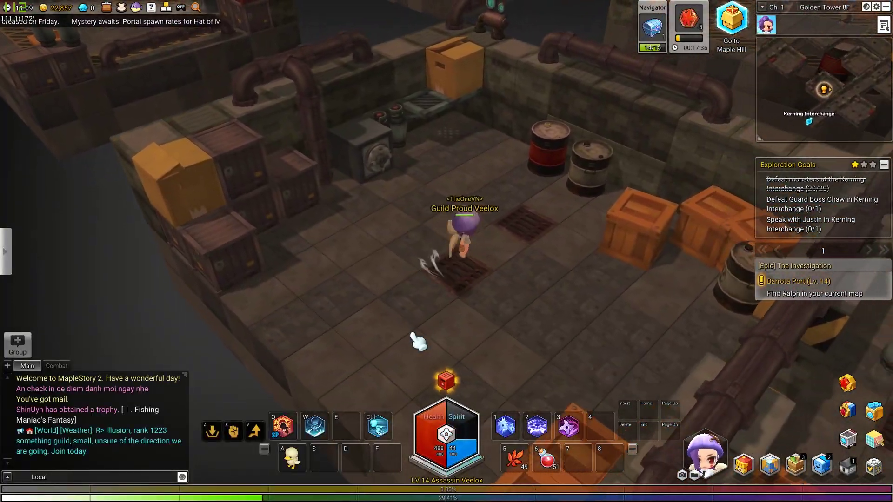
key(Up)
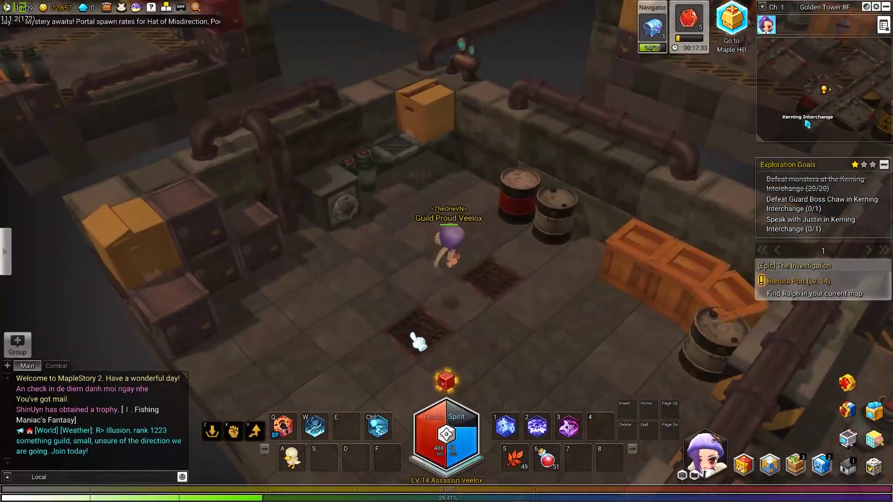
key(Up)
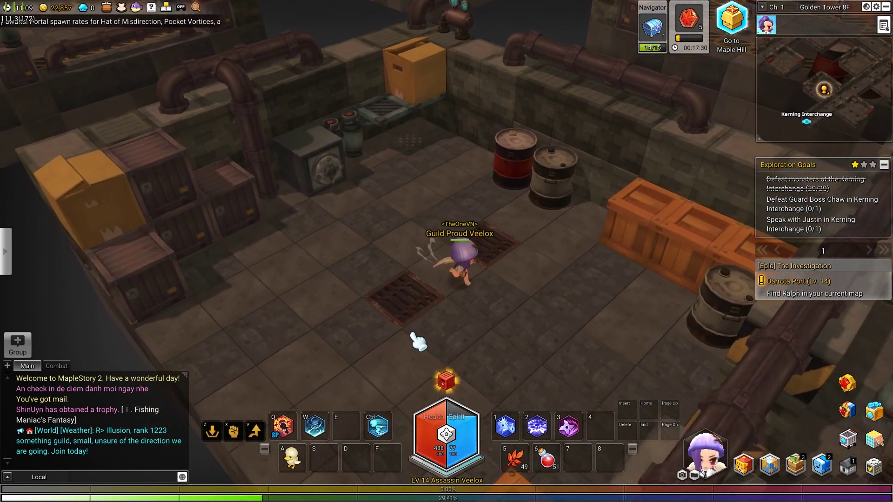
key(Up)
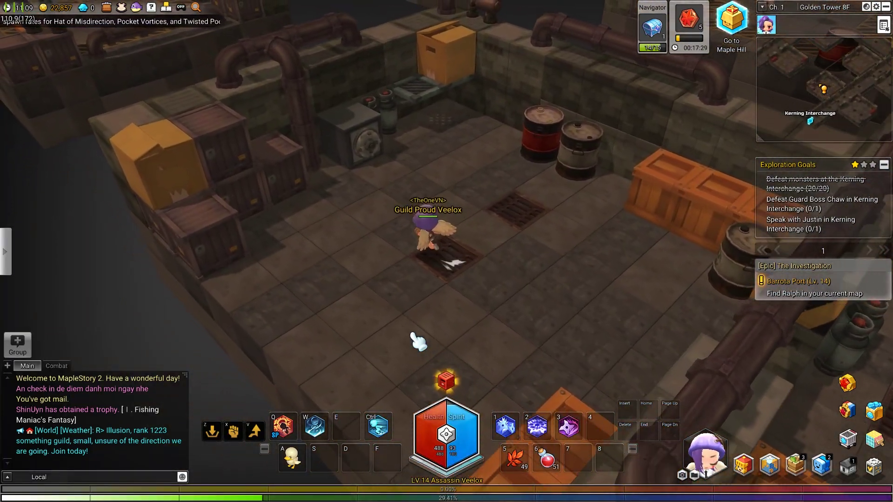
key(Up)
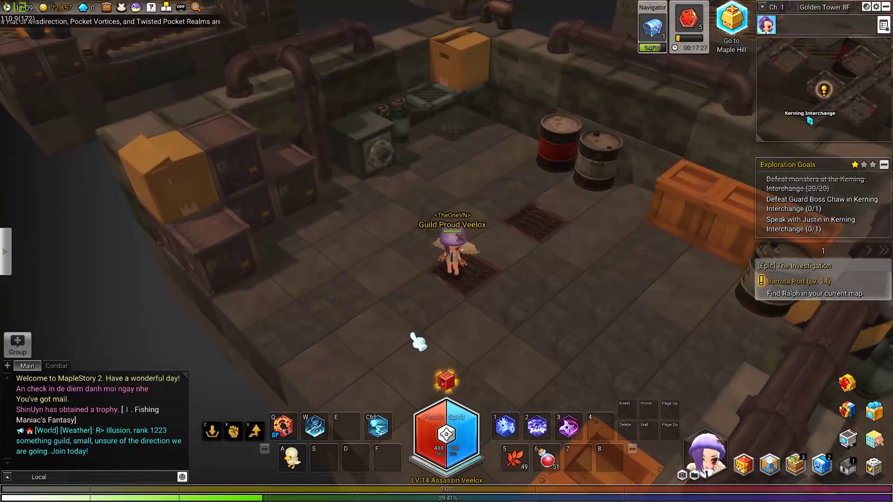
key(Up)
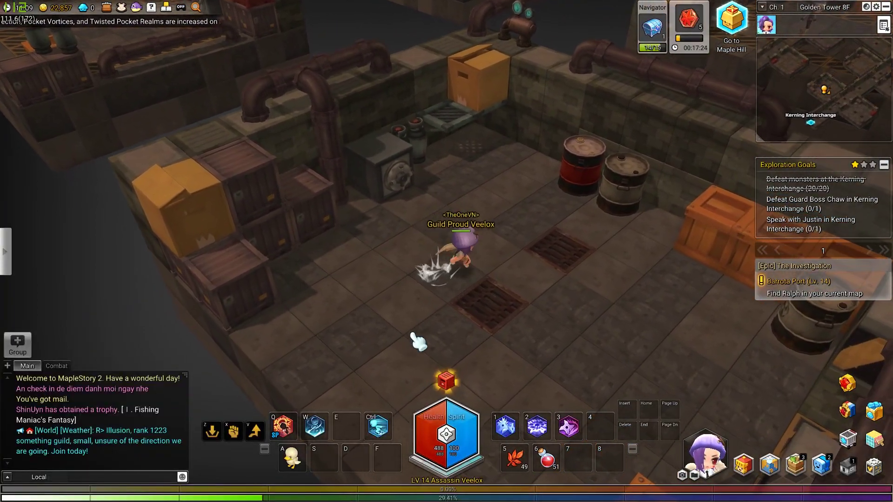
key(Up)
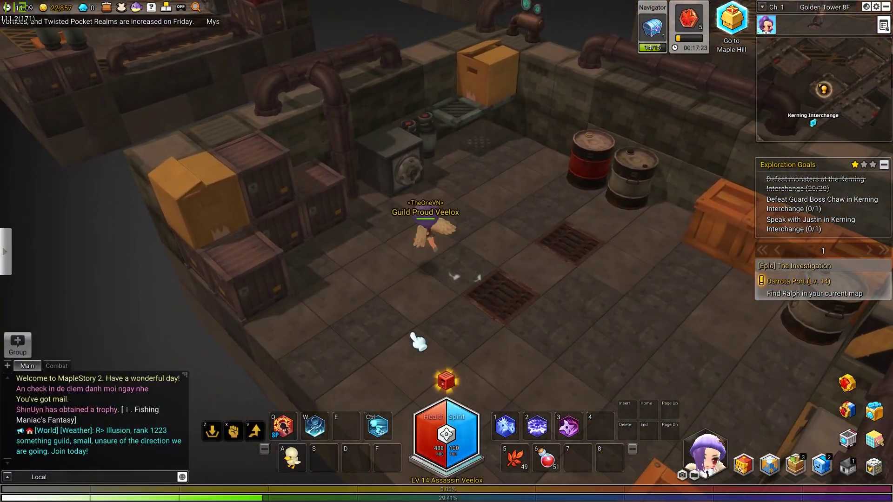
key(Up)
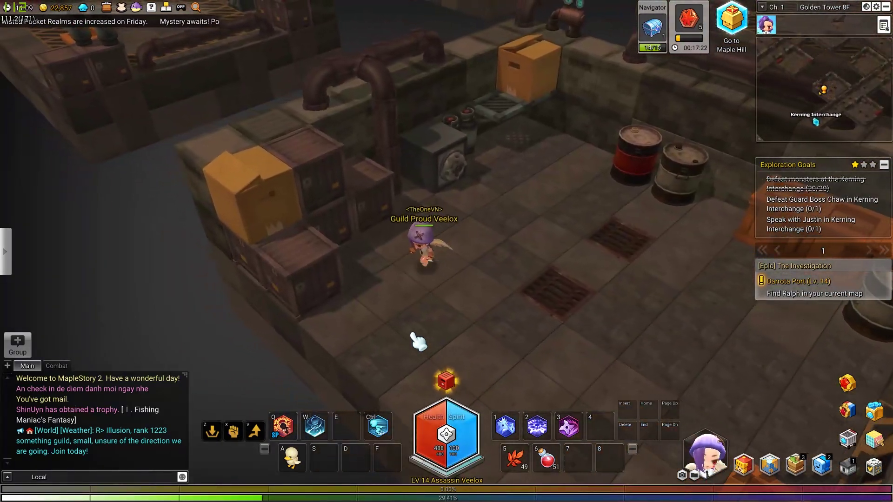
key(Down)
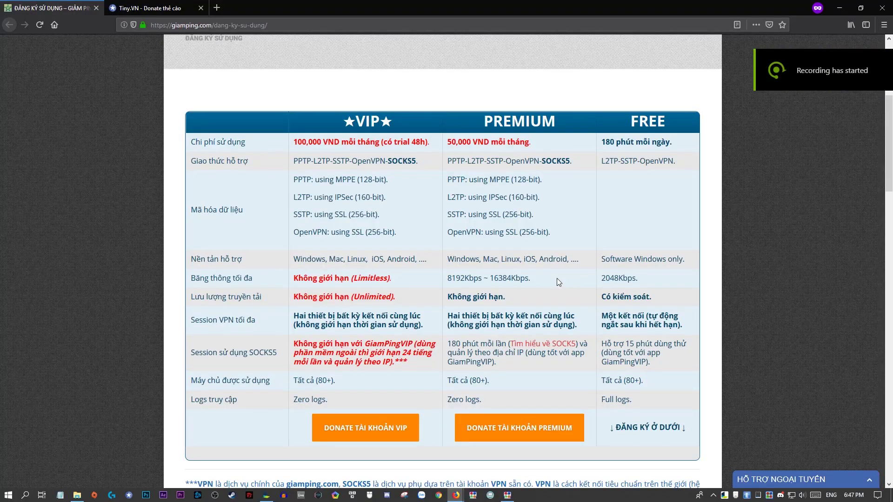
Step: Review the VIP, Premium and Free plan comparison table on the giamping.com registration page
scroll(539, 282, up, 5)
scroll(523, 285, down, 6)
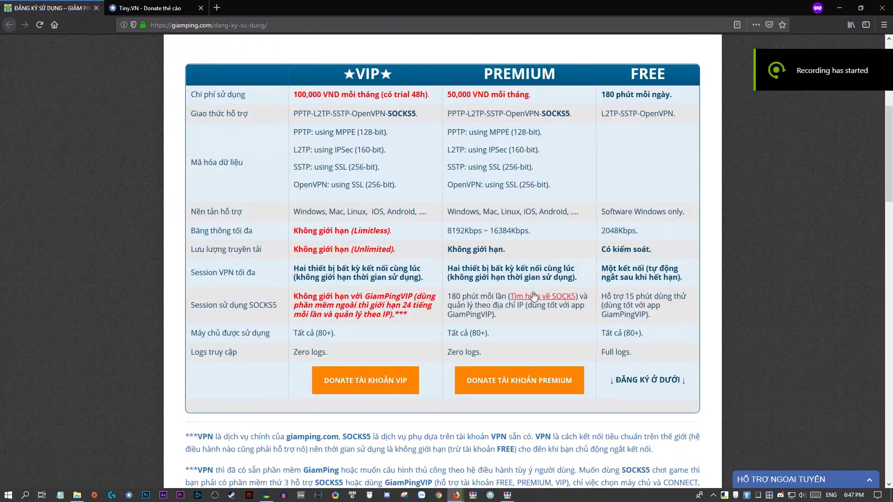
drag(891, 178, 892, 173)
scroll(441, 260, up, 2)
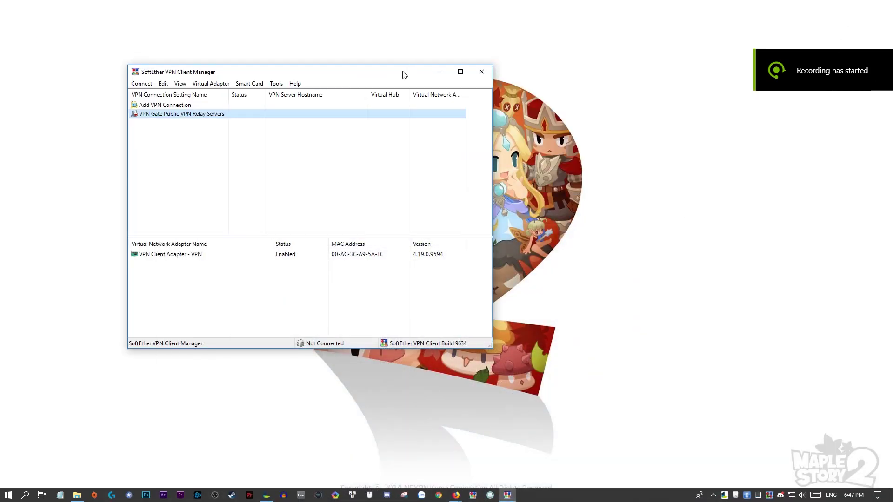
Step: Move the SoftEther VPN Client Manager aside and open the Setup folder on drive E in File Explorer
drag(403, 74, 724, 76)
drag(214, 199, 262, 344)
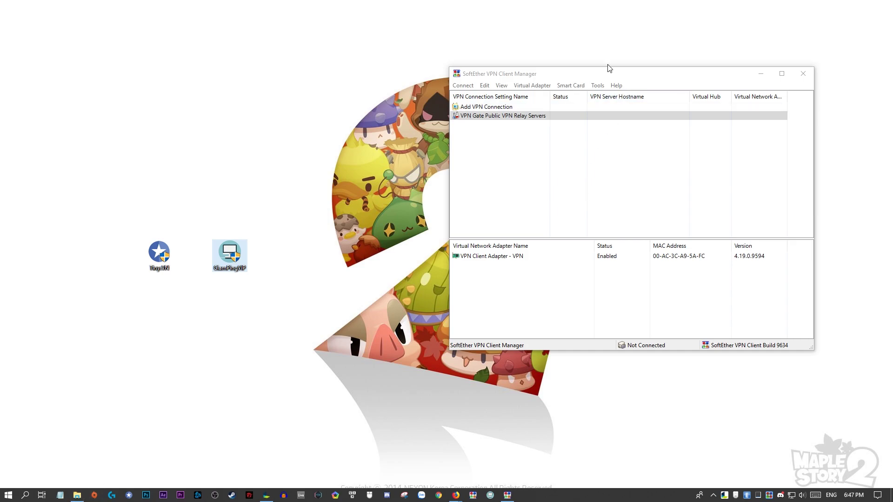
click(77, 498)
right_click(78, 495)
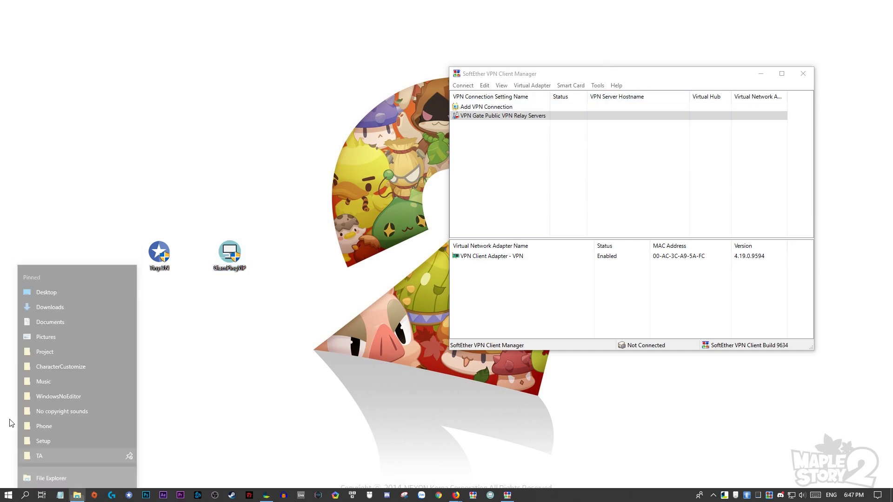
click(55, 454)
scroll(344, 223, down, 1)
click(346, 225)
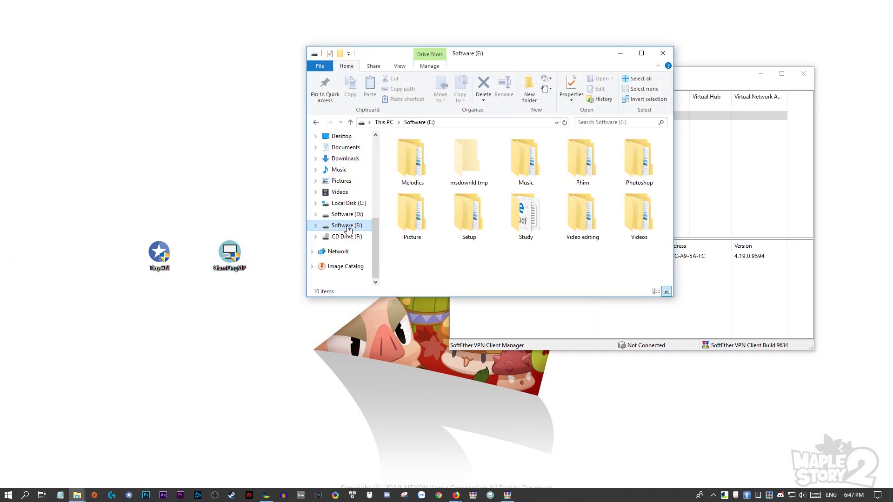
click(461, 226)
double_click(461, 226)
scroll(441, 242, down, 15)
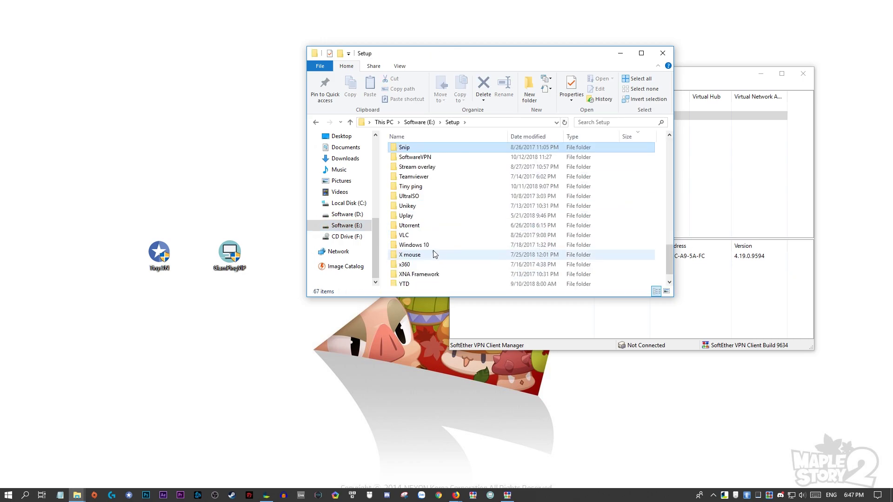
Step: Open the SoftwareVPN folder inside Setup and the SoftwareVPN program folder nested in it
click(426, 158)
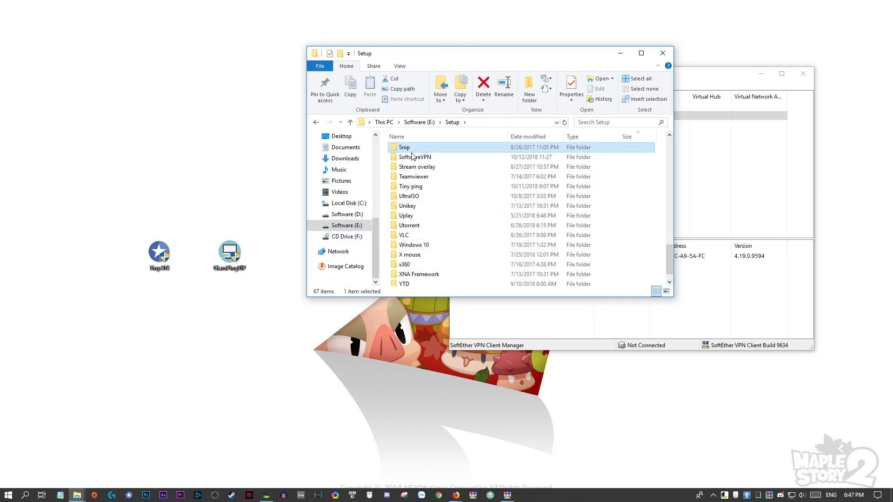
double_click(427, 158)
click(425, 160)
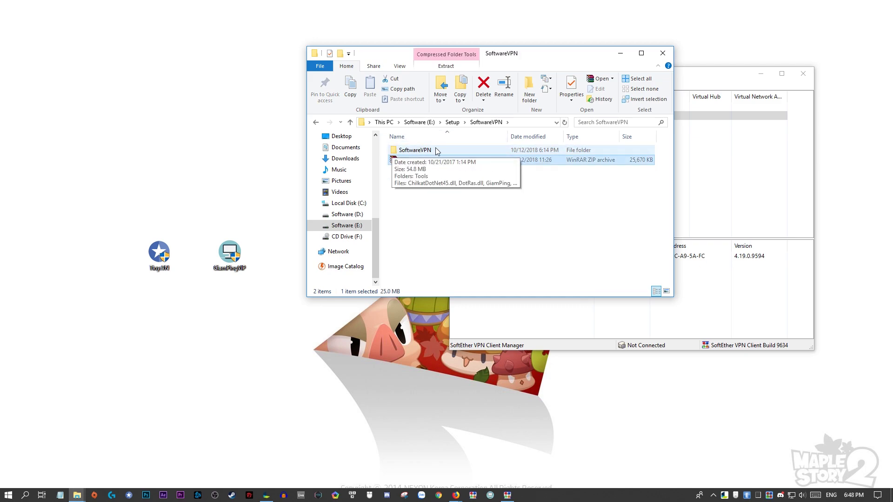
double_click(422, 150)
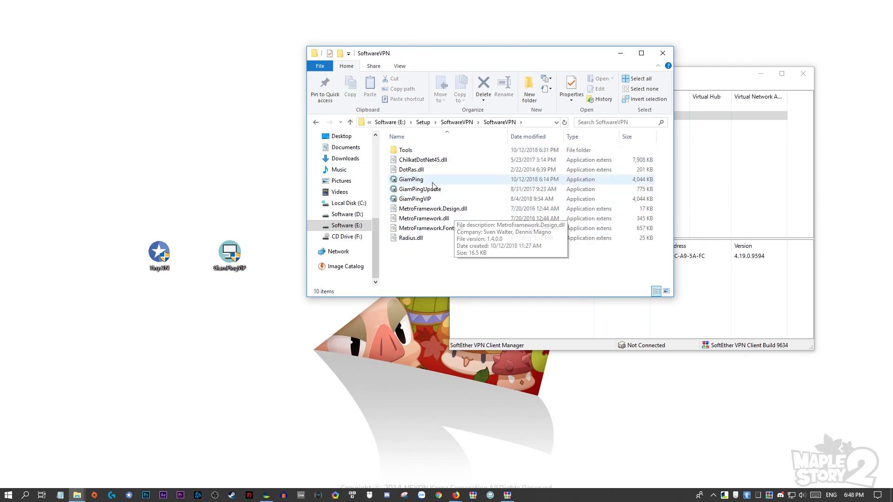
Step: Launch GiamPingVIP from the SoftwareVPN folder and log in with the saved account
double_click(433, 201)
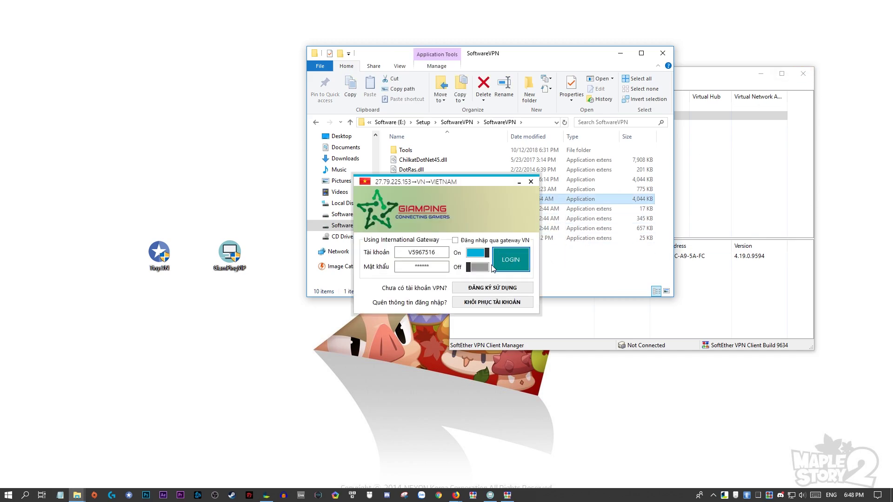
click(502, 267)
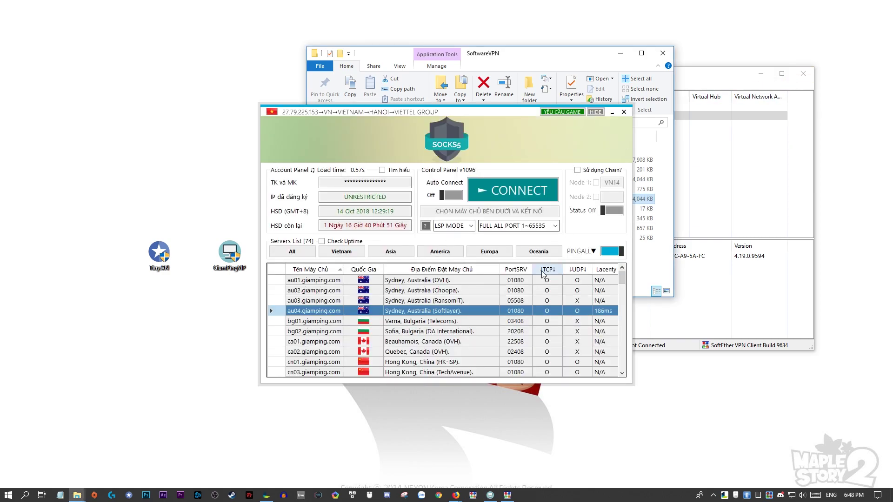
click(392, 132)
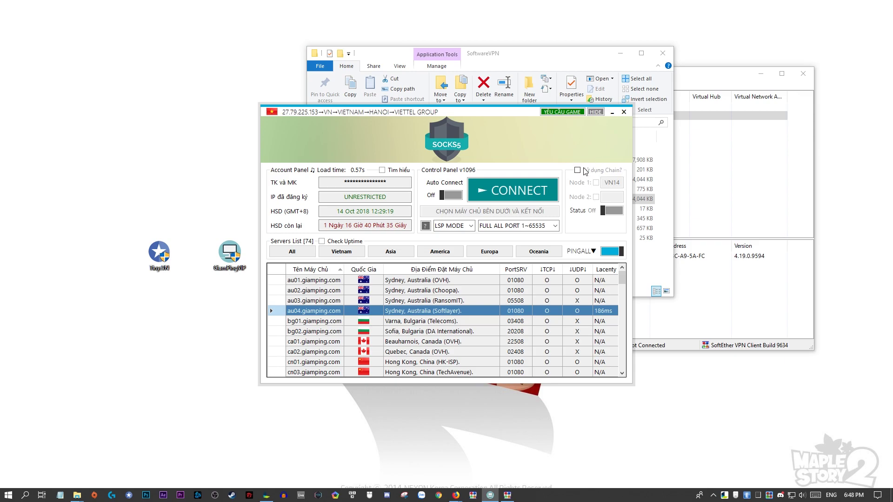
Step: Enable the chain option, dismiss its explanation and review the VN14 entry for Node 1
click(592, 171)
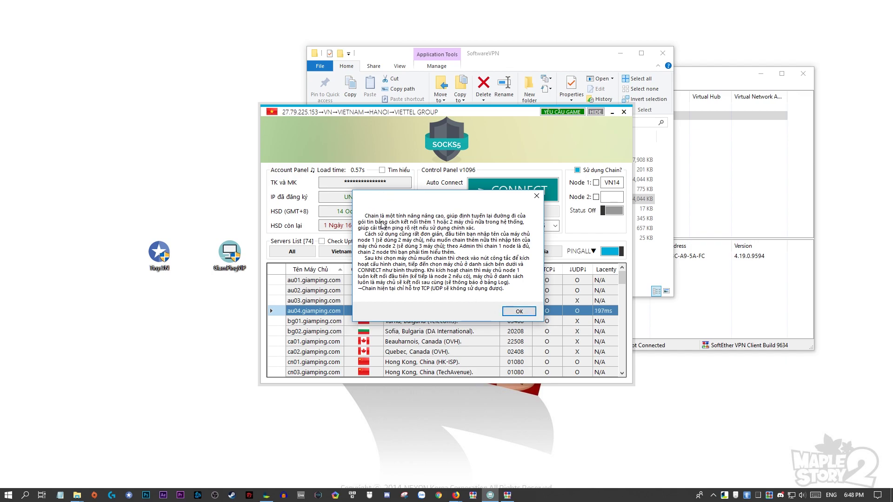
click(511, 312)
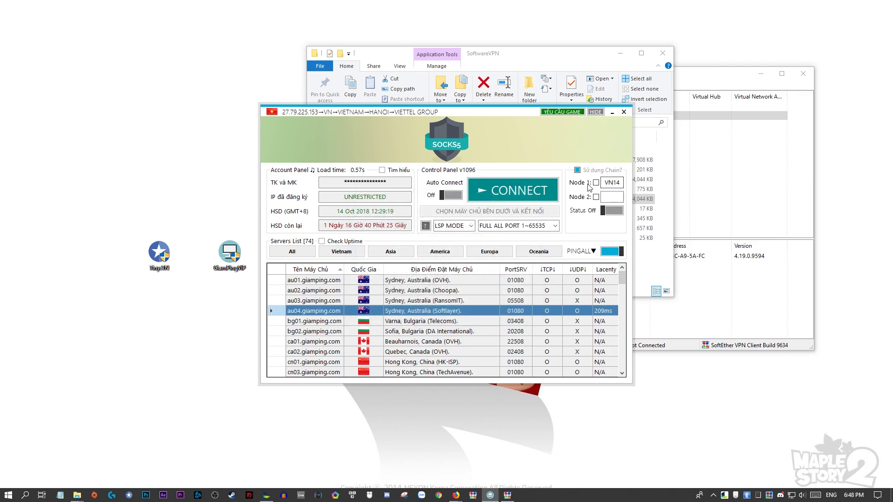
drag(606, 182, 621, 181)
click(618, 182)
click(604, 183)
click(621, 181)
Step: Select vn14.giamping.com (Ha Noi, Viettel-IDC) among the Vietnam servers and switch on the chain with VN14 as Node 1
click(319, 255)
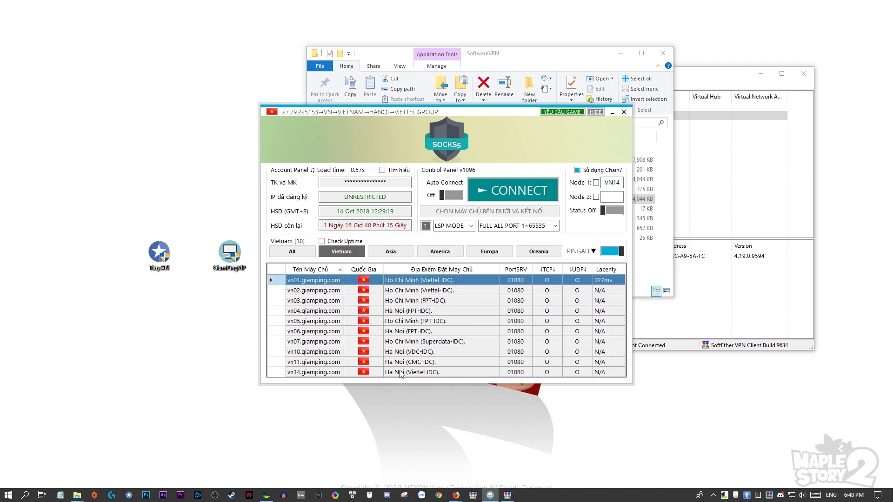
click(401, 373)
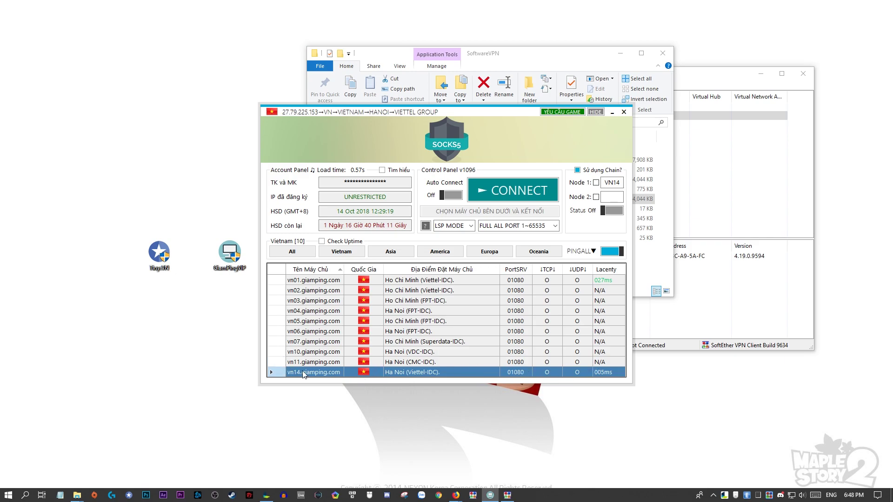
click(603, 183)
click(613, 212)
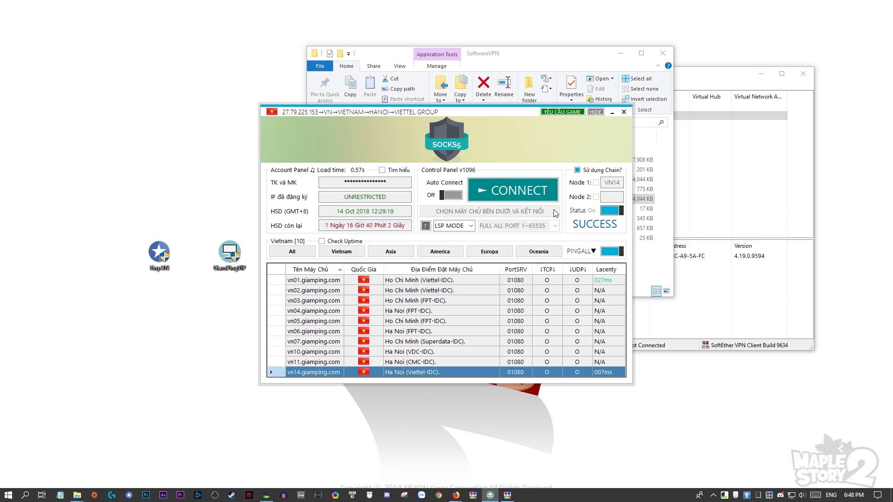
Step: Sort the Oceania servers by latency and connect to au04.giamping.com (Sydney, Softlayer)
click(538, 251)
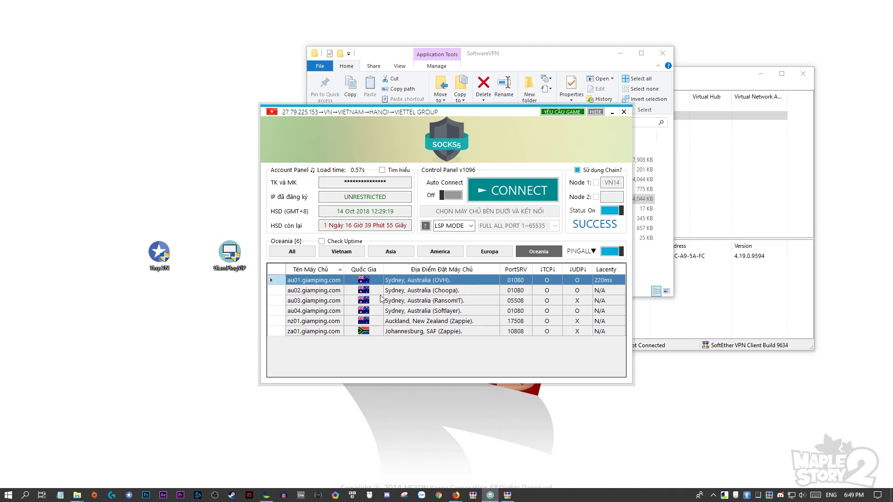
click(492, 310)
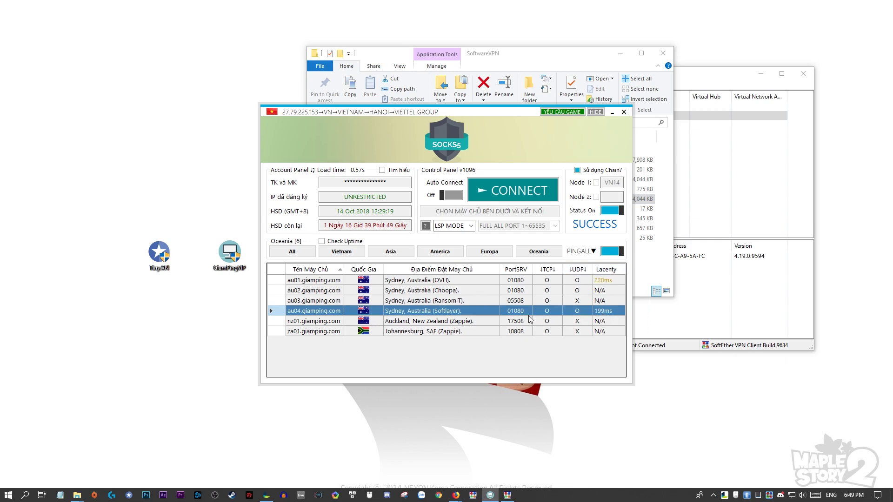
click(606, 270)
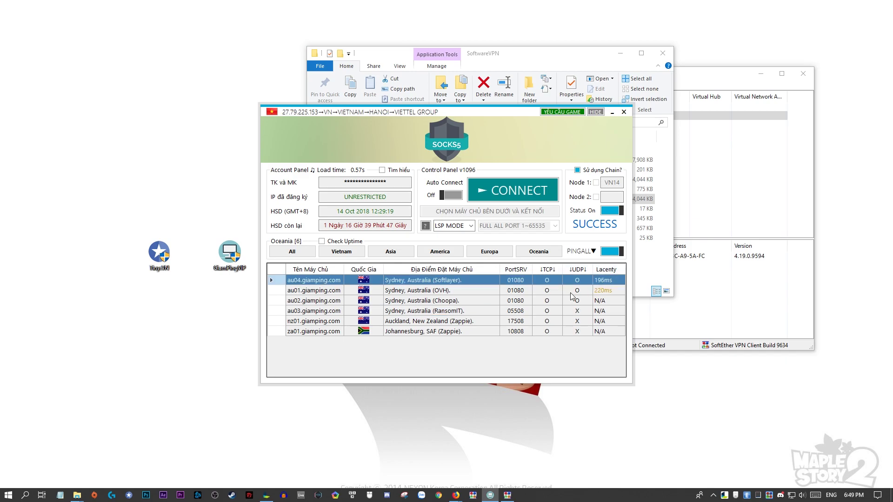
double_click(557, 281)
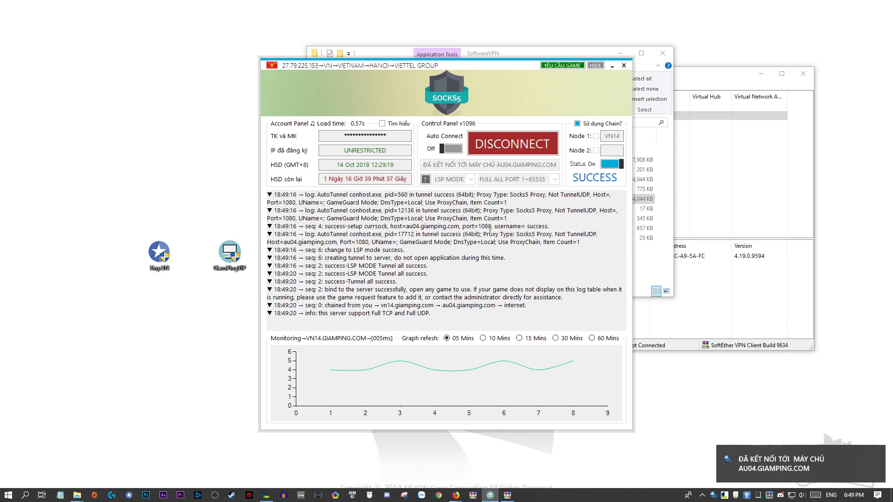
Step: Connect SoftEther to the VPN Gate public relay server 73.218.200.98 and launch MapleStory 2
click(508, 496)
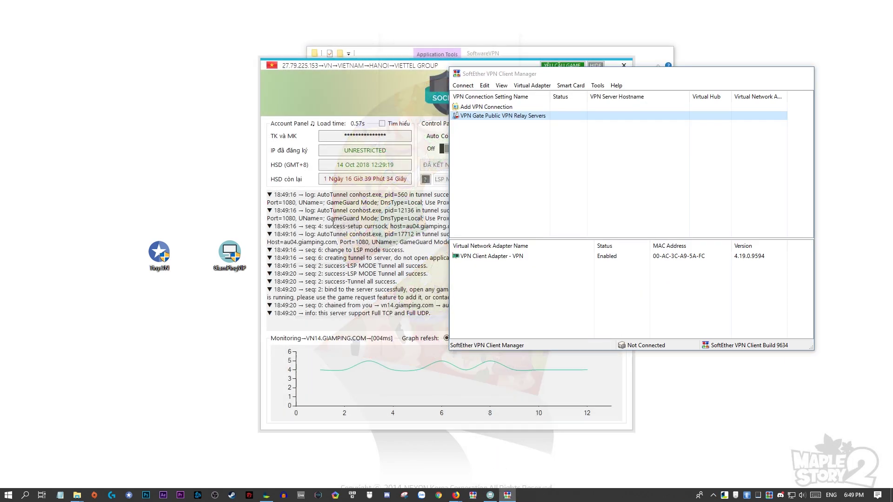
double_click(503, 116)
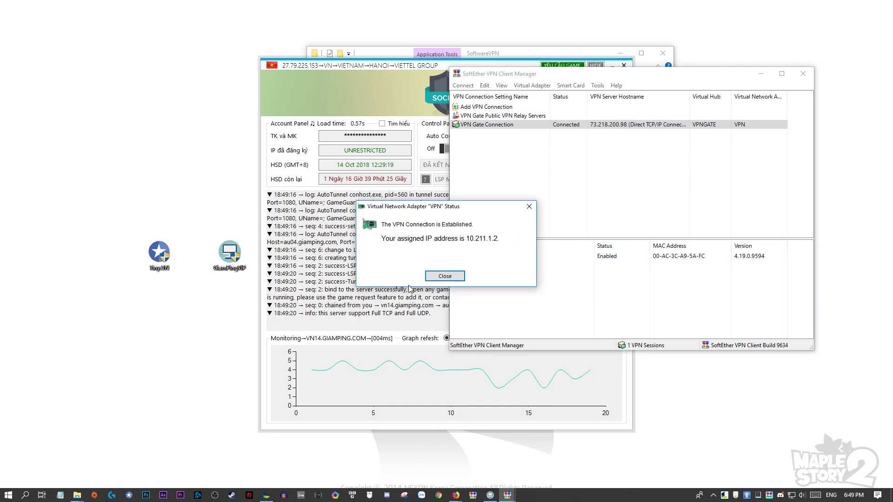
click(439, 276)
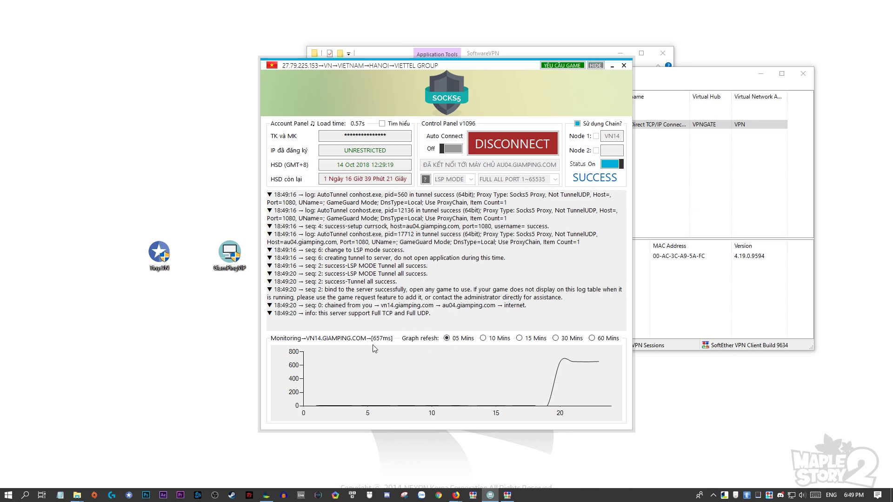
click(724, 495)
click(302, 183)
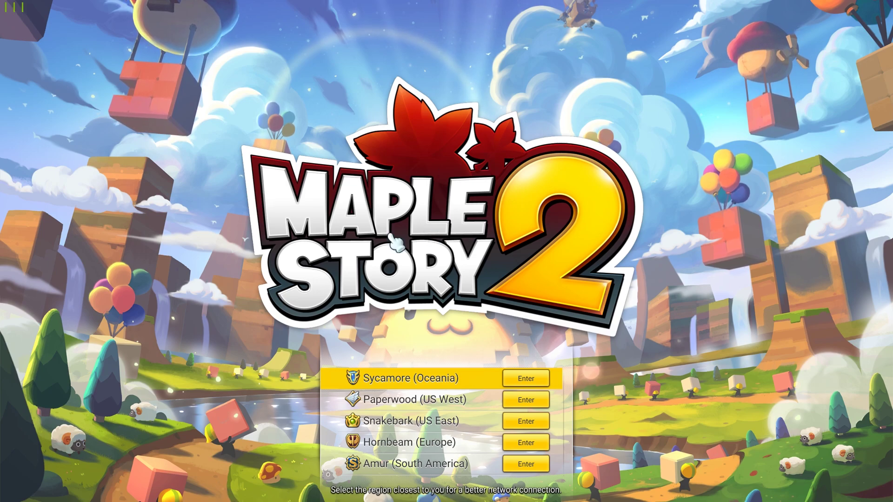
Step: Disconnect the VPN Gate connection at the game's region selection and close the SoftEther VPN Client Manager
key(super)
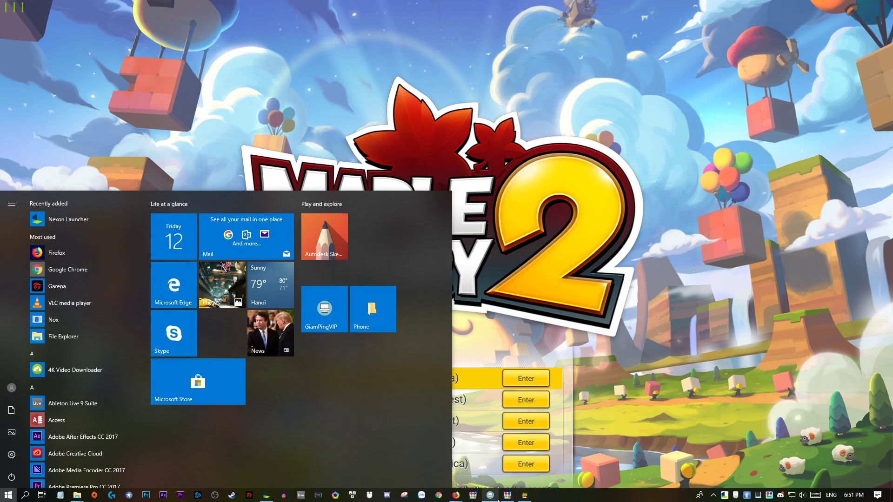
click(493, 496)
right_click(567, 125)
click(592, 147)
click(804, 72)
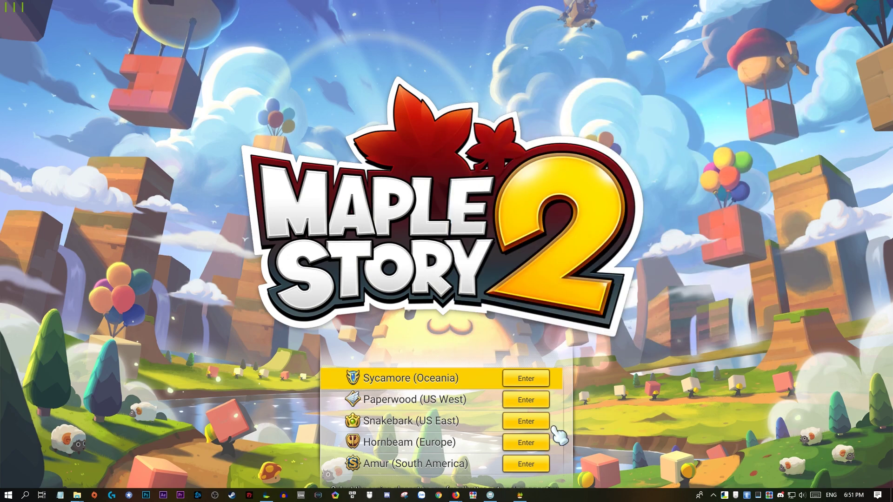
Step: Check the VN14 latency graph in GiamPingVIP, and start the game on Sycamore (Oceania) with the level 14 Assassin
click(490, 495)
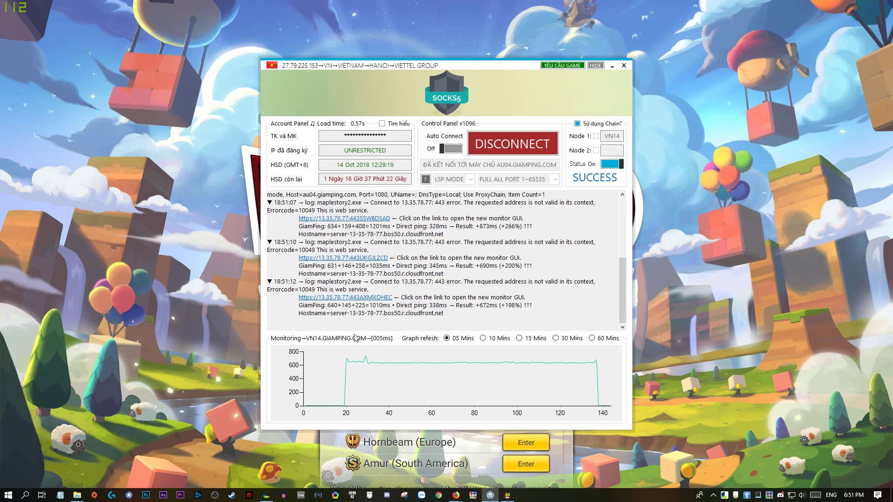
key(alt+Tab)
click(517, 377)
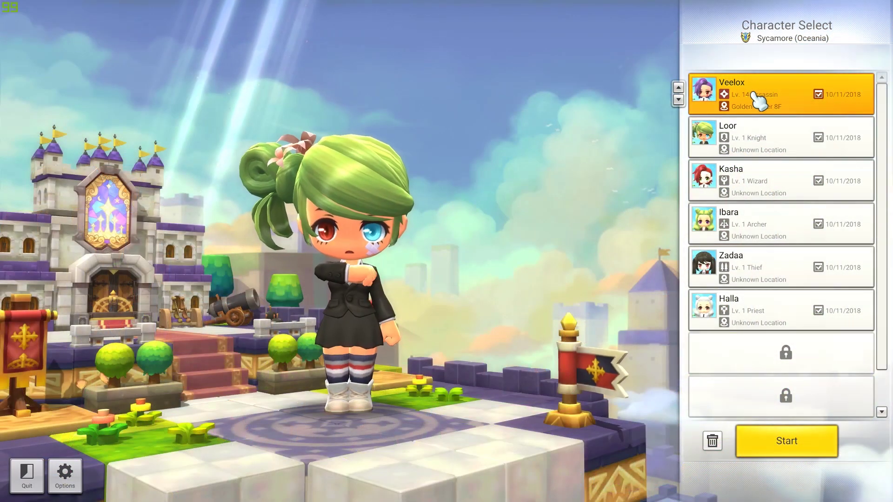
double_click(753, 93)
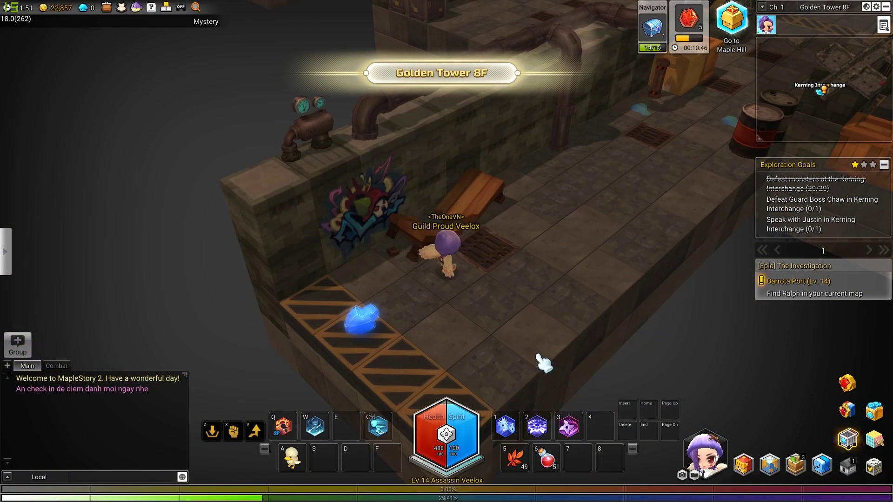
Step: Move the Assassin from the graffiti wall up and over to the pipe-topped wall beside the Masked Swordsmen's area
key(Up)
key(v)
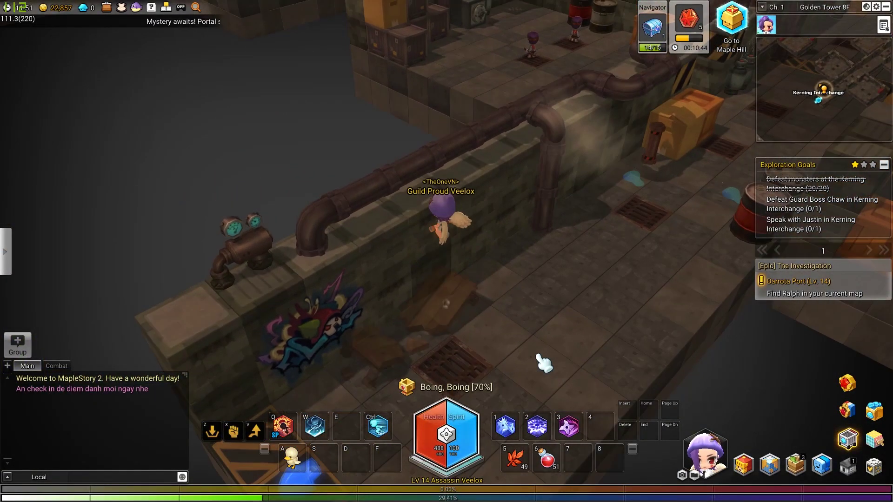
key(v)
key(Up)
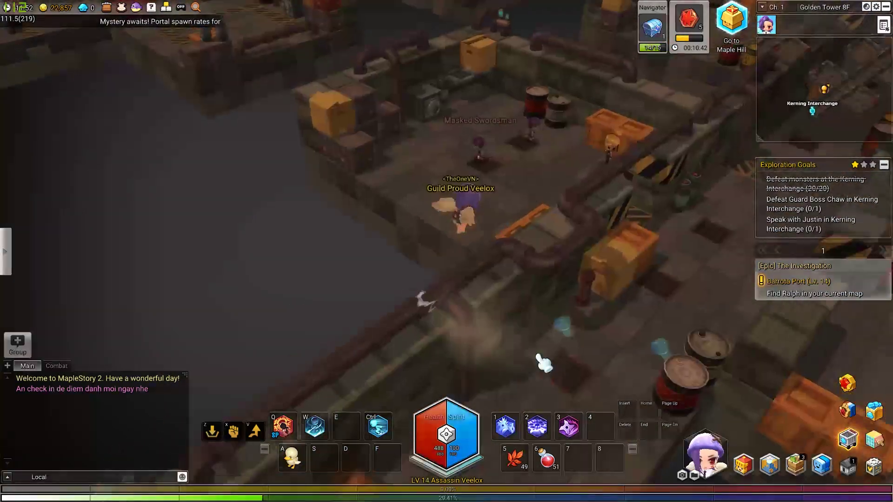
key(Up)
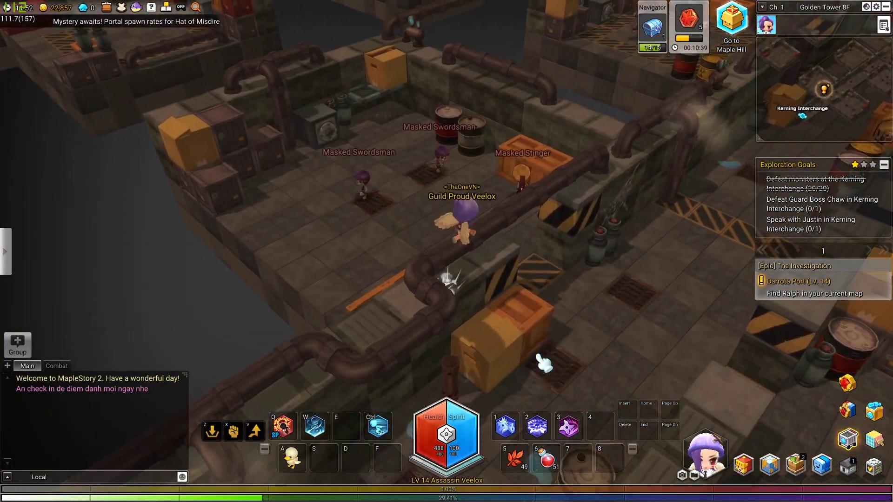
key(Down)
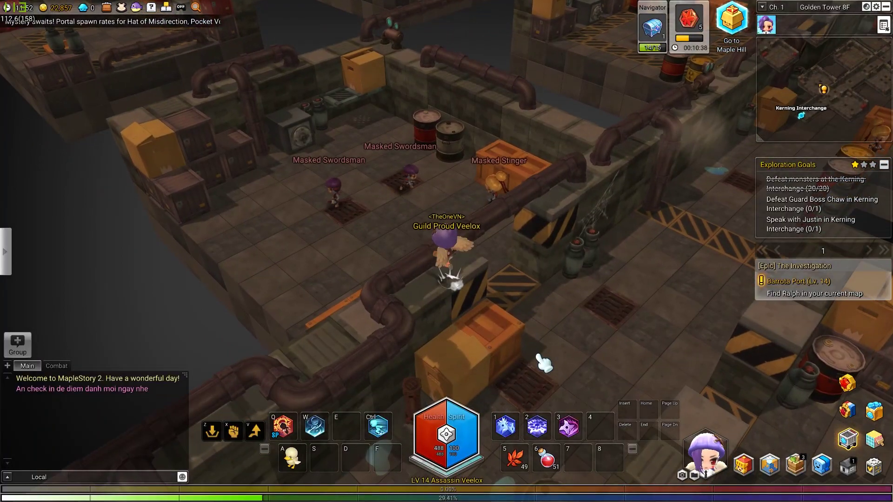
Step: Drop the Assassin into the walled area below the pipe and defeat the Masked Swordsmen and Masked Stinger with attack skills
key(Left)
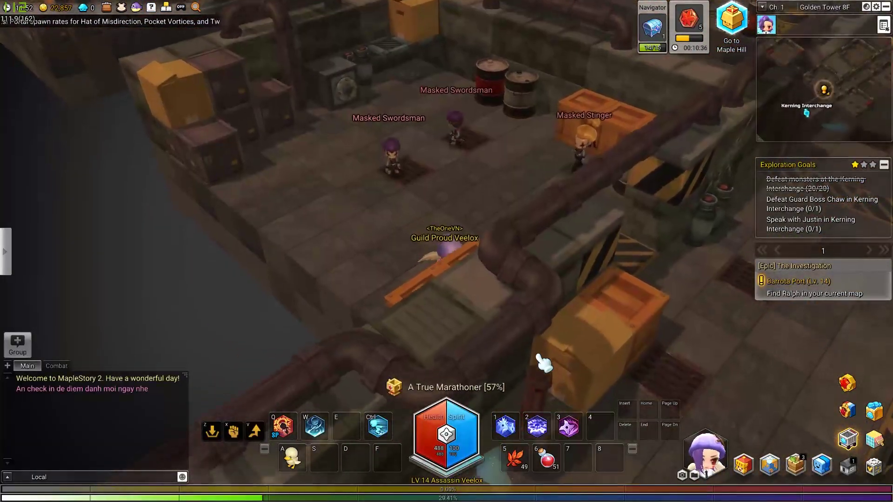
key(Left)
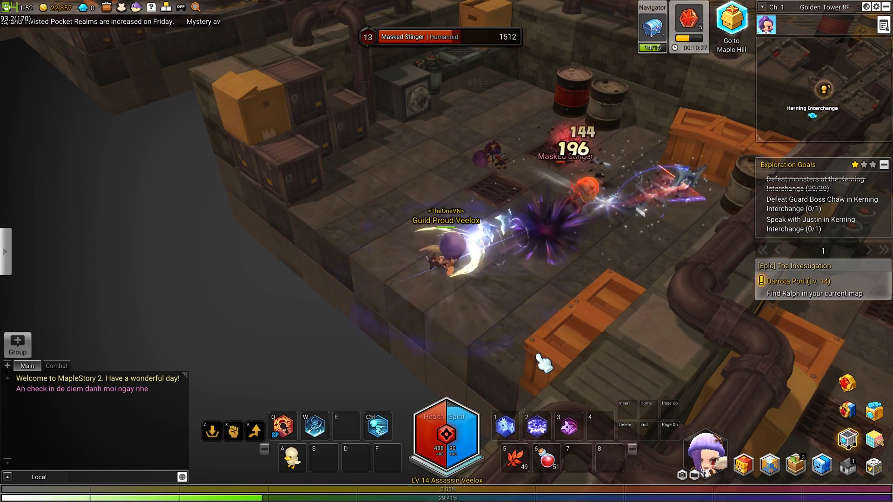
key(Up)
key(ctrl)
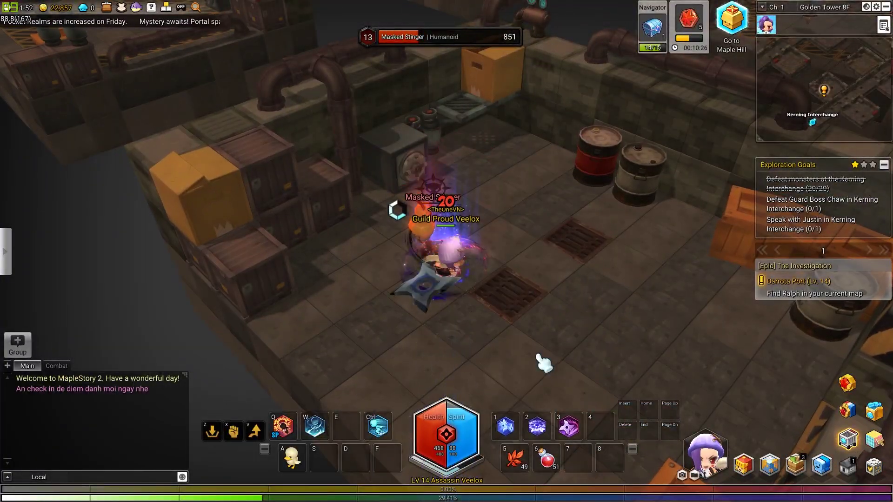
key(Right)
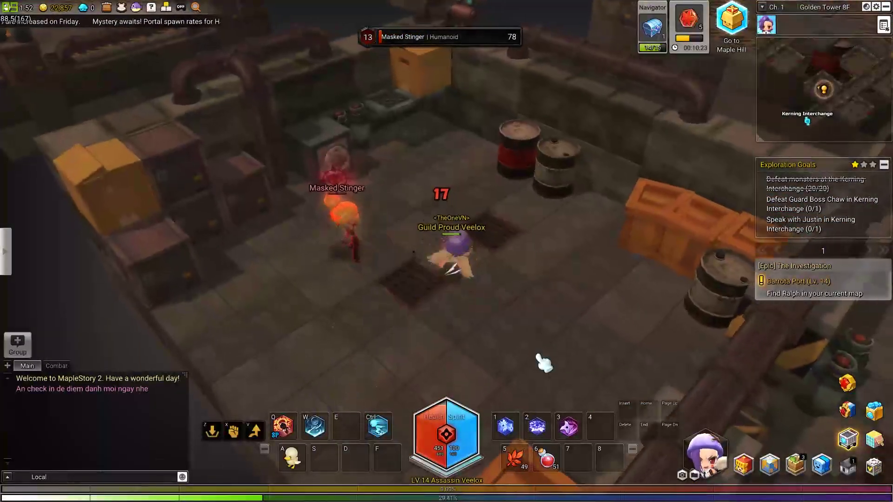
key(1)
key(c)
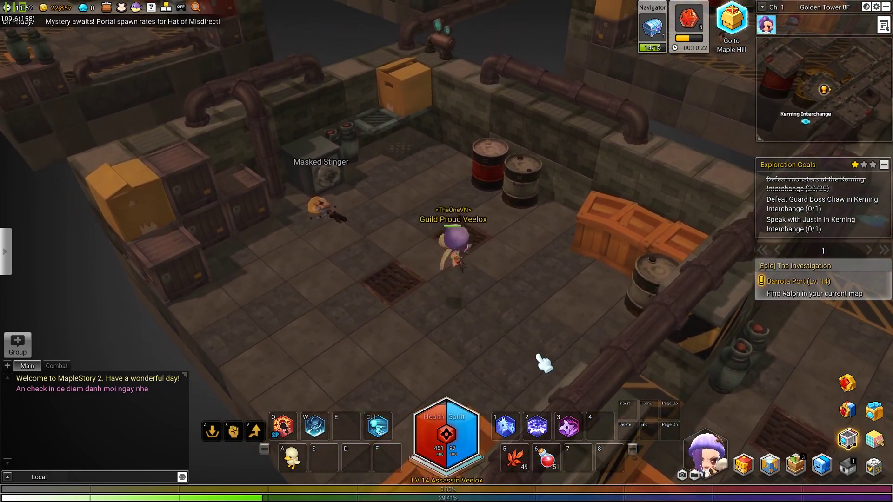
Step: Move the Assassin around the walled area and over to the low end of the piped wall beside the orange crate
key(Up)
key(Up)
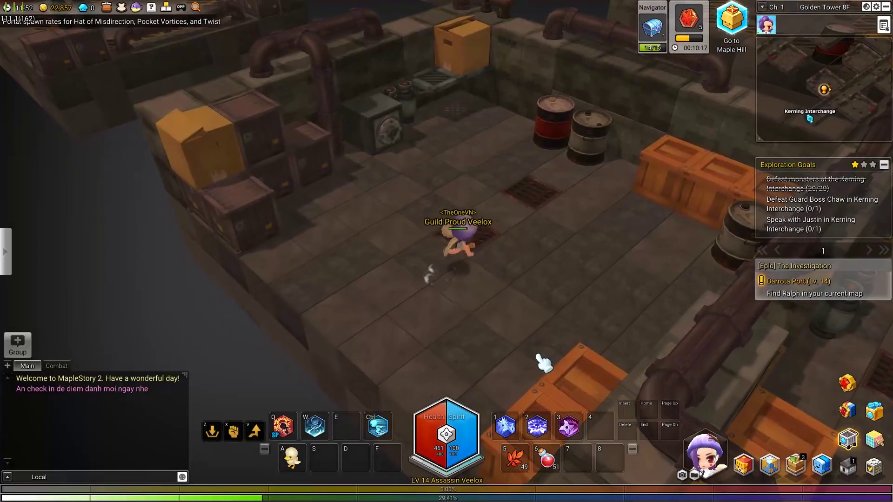
key(Down)
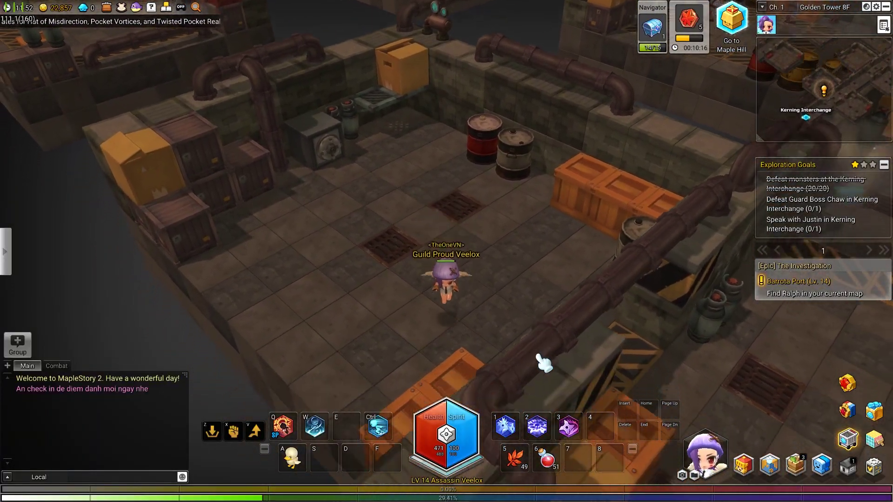
key(Right)
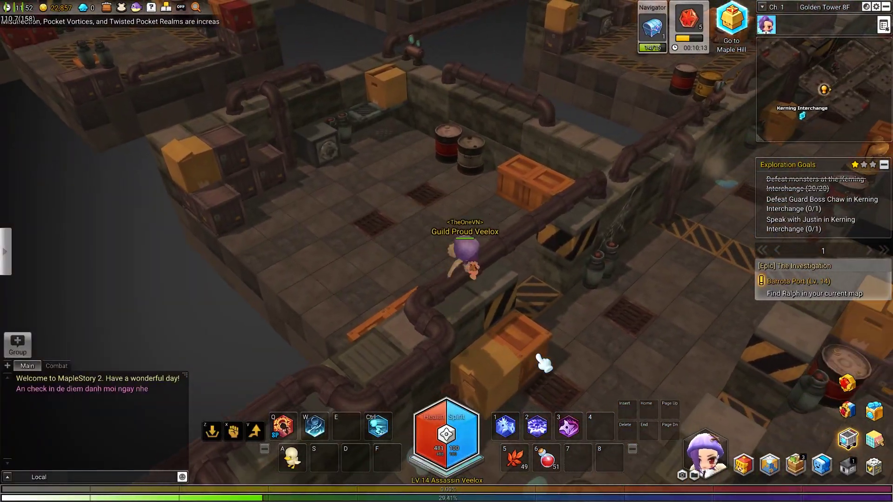
key(Left)
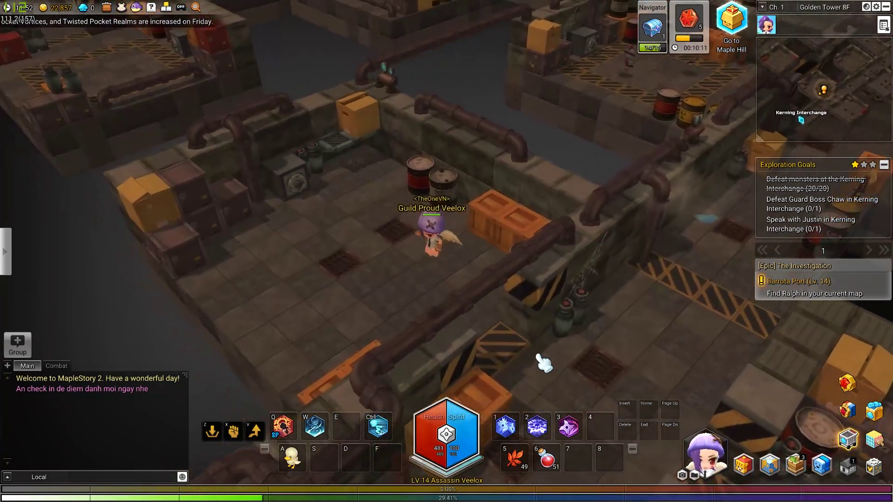
key(Left)
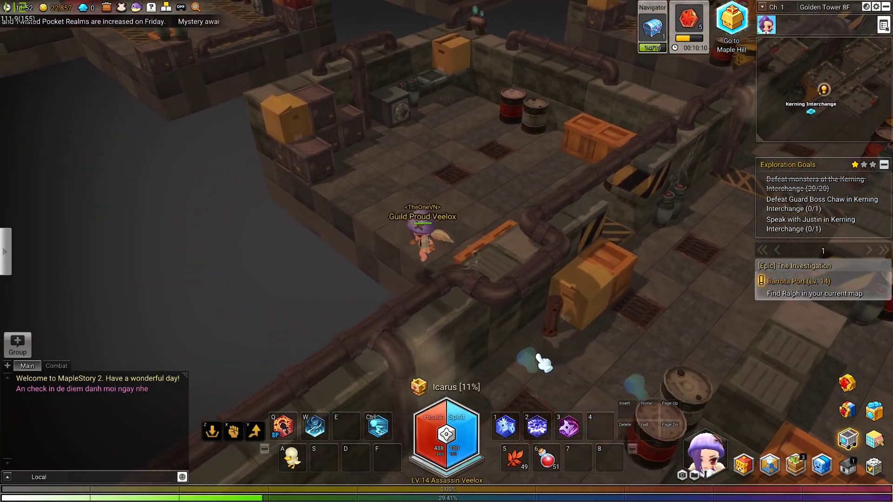